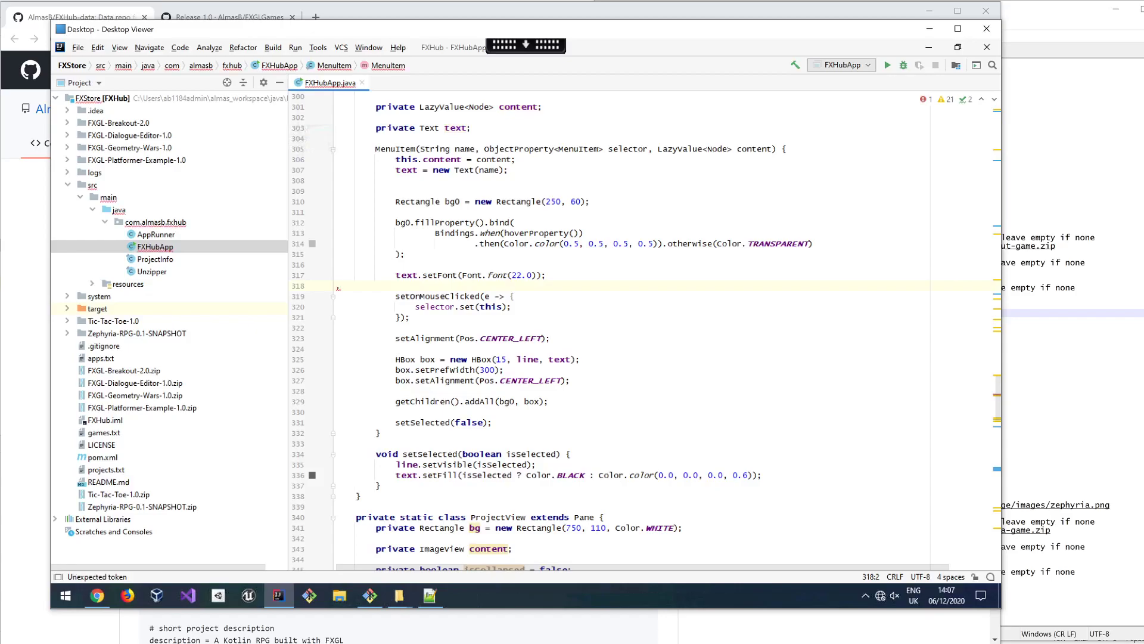
Remove the stray dot on line 318 and launch FXHubApp from IntelliJ IDEA
{"action": "key", "text": "BackSpace"}
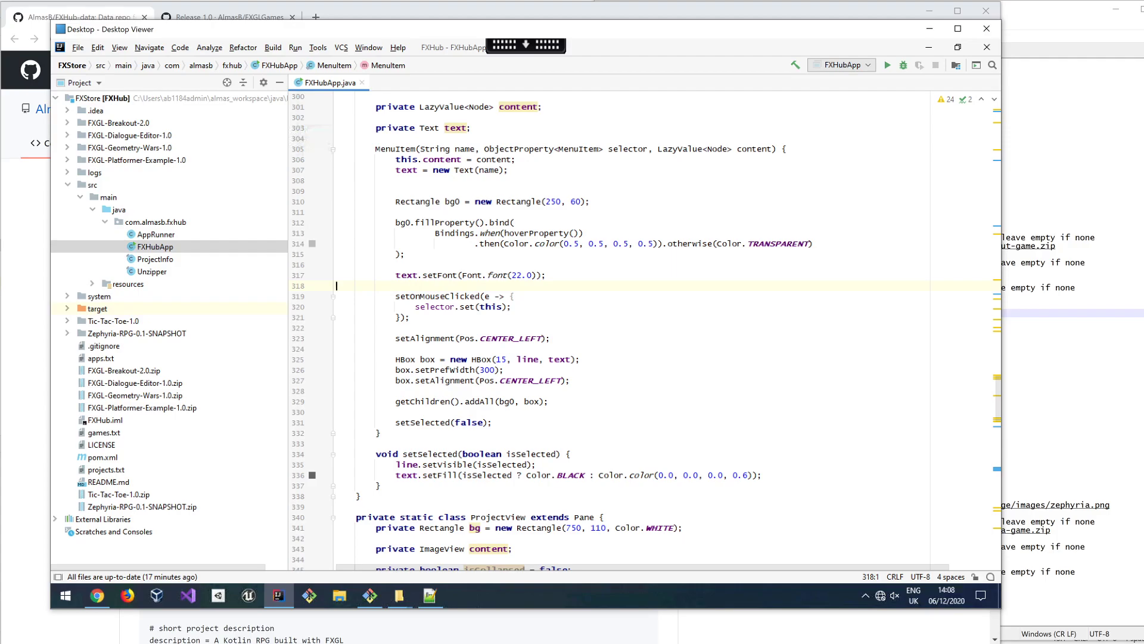
{"action": "left_click", "coordinate": [887, 66]}
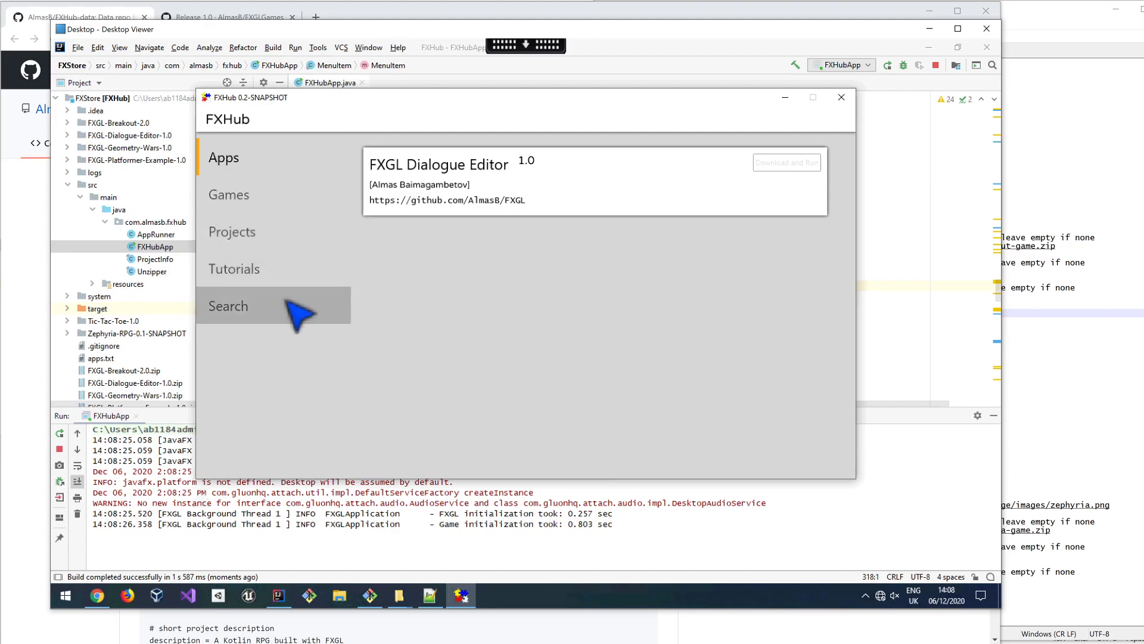
Browse FXHub's Games list: FXGL Breakout, Zephyria RPG, Platformer Example, Geometry Wars, Tic-Tac-Toe
{"action": "left_click", "coordinate": [292, 211]}
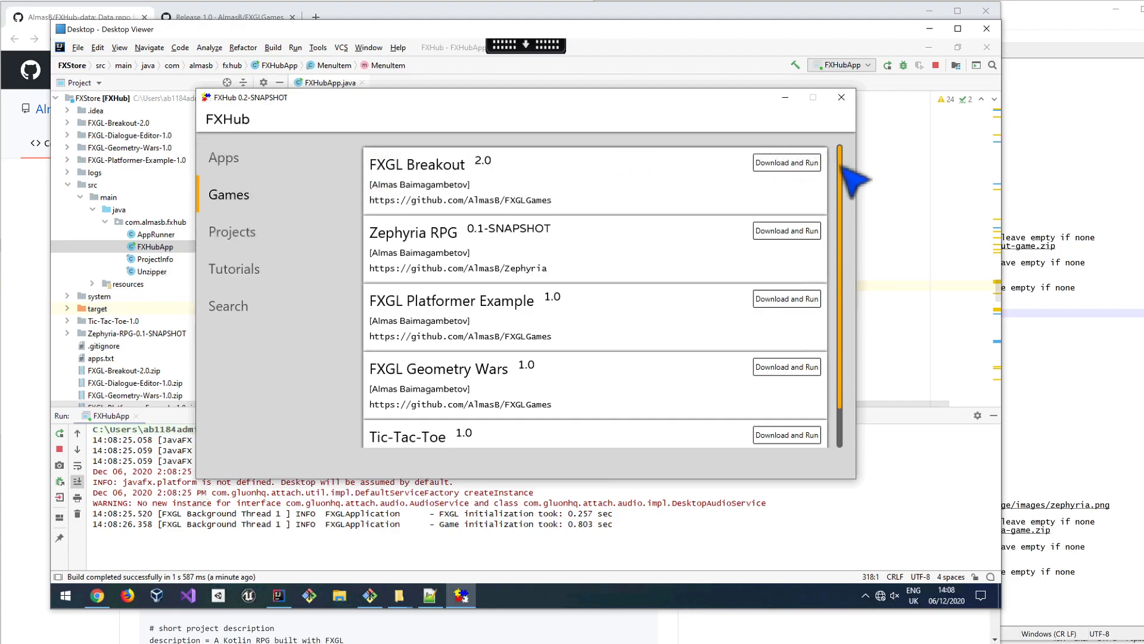
{"action": "scroll", "coordinate": [853, 179], "scroll_direction": "down", "scroll_amount": 1}
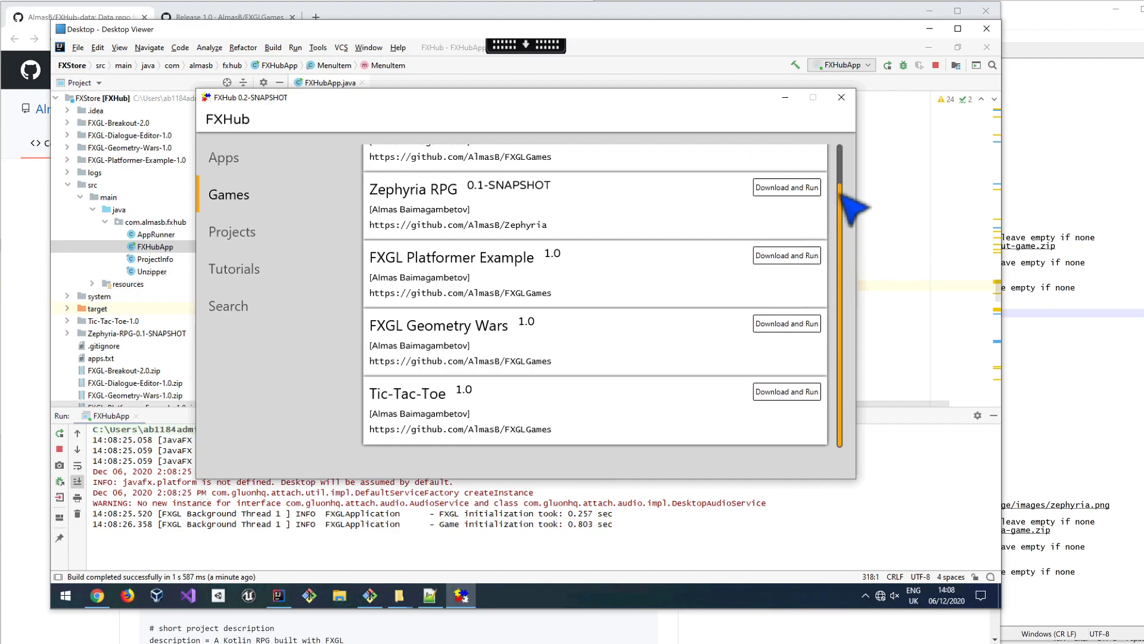
{"action": "scroll", "coordinate": [842, 191], "scroll_direction": "up", "scroll_amount": 1}
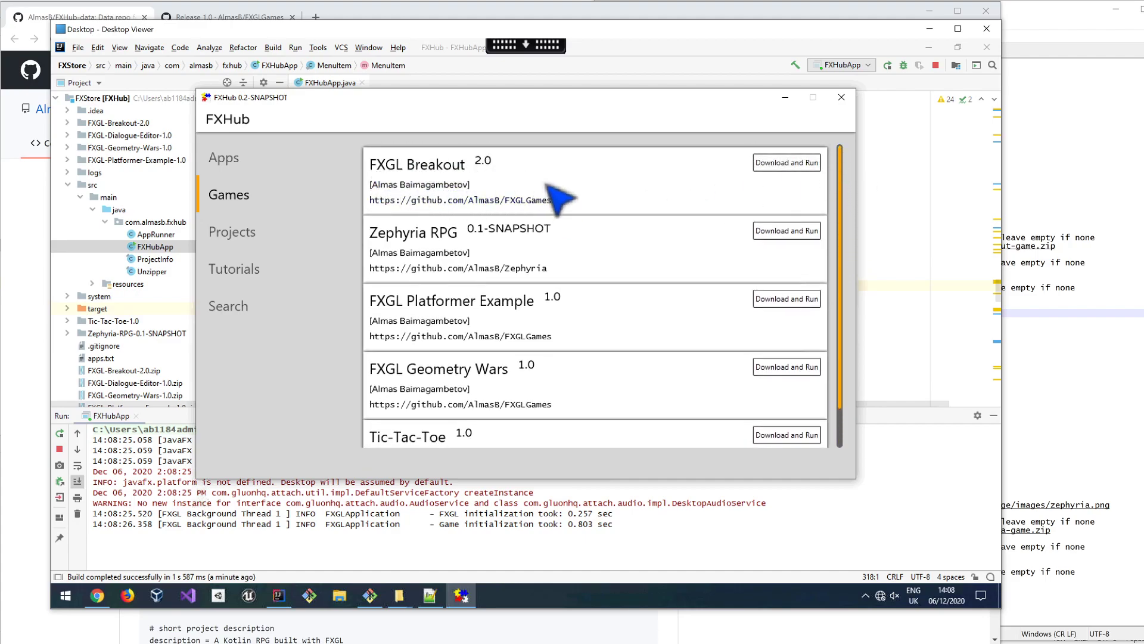
{"action": "scroll", "coordinate": [512, 322], "scroll_direction": "down", "scroll_amount": 1}
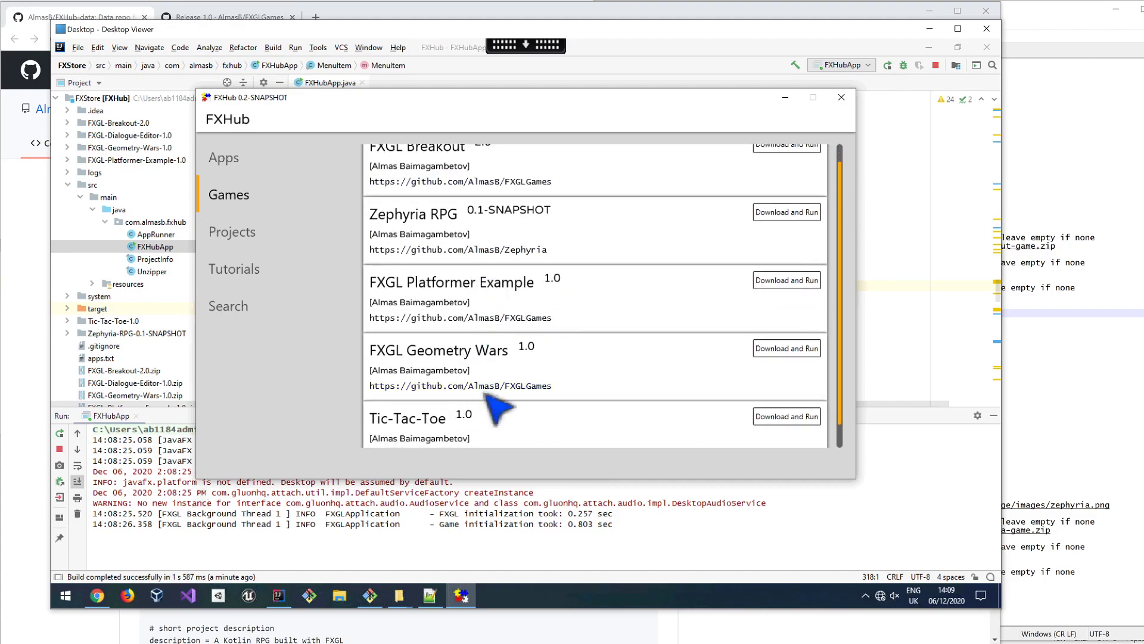
{"action": "scroll", "coordinate": [556, 427], "scroll_direction": "up", "scroll_amount": 1}
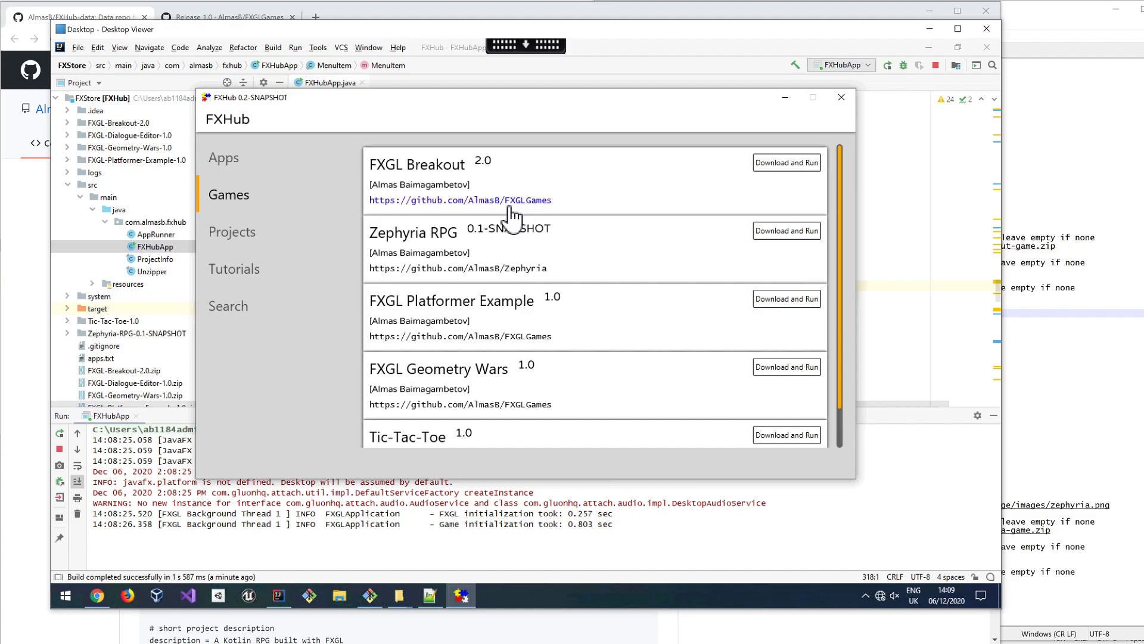
{"action": "left_click", "coordinate": [256, 302]}
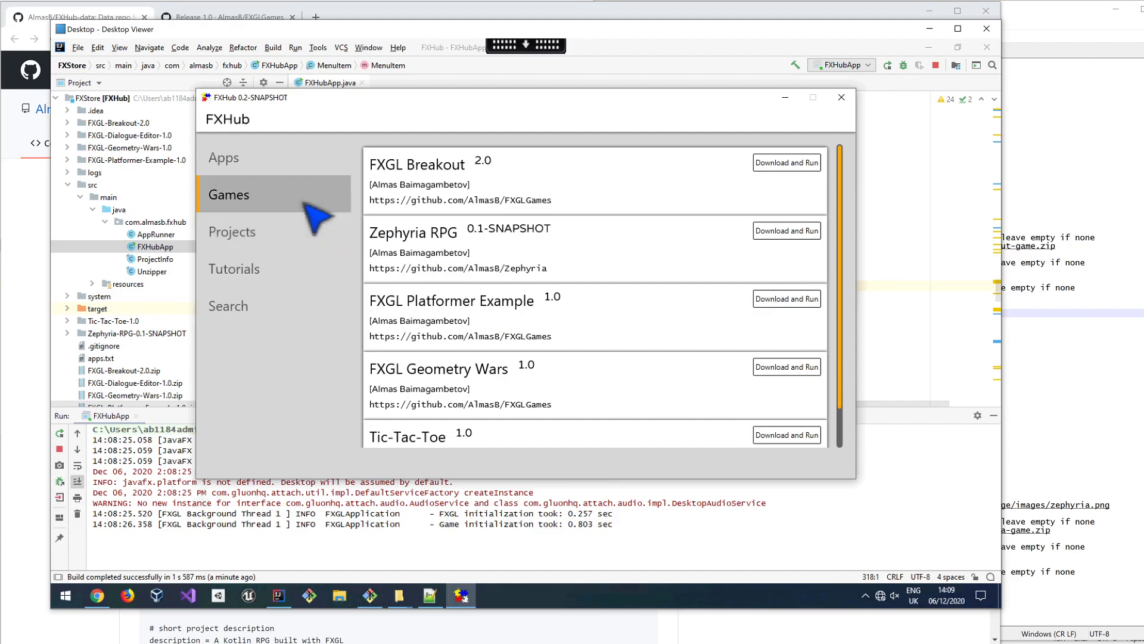
Download and run FXGL Breakout 2.0, then close the game window
{"action": "left_click", "coordinate": [786, 163]}
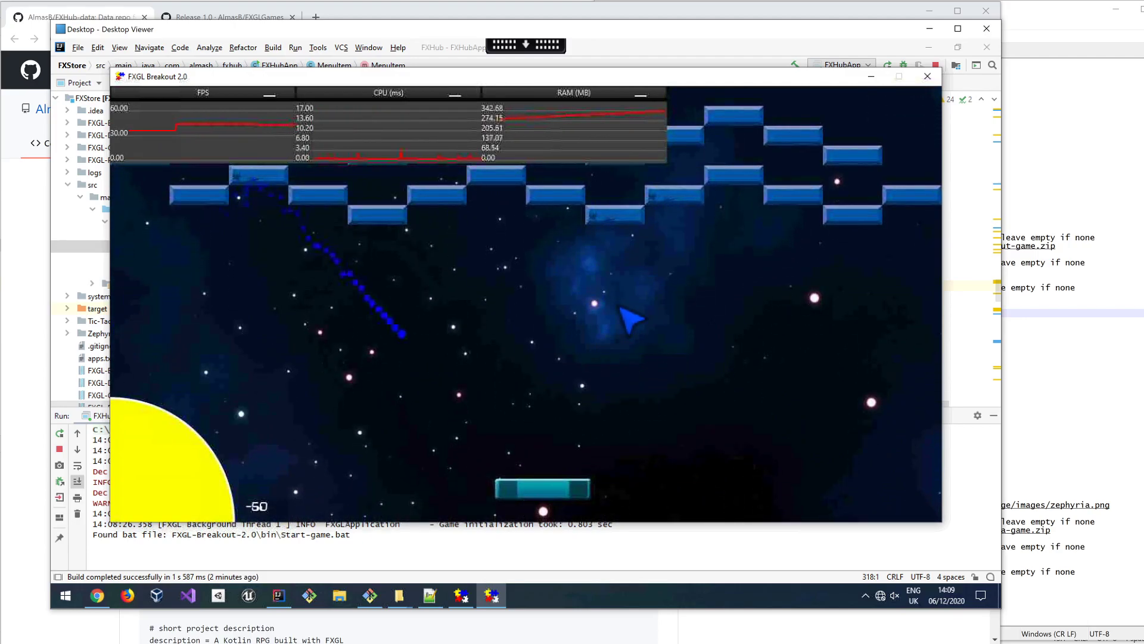
{"action": "left_click", "coordinate": [929, 78]}
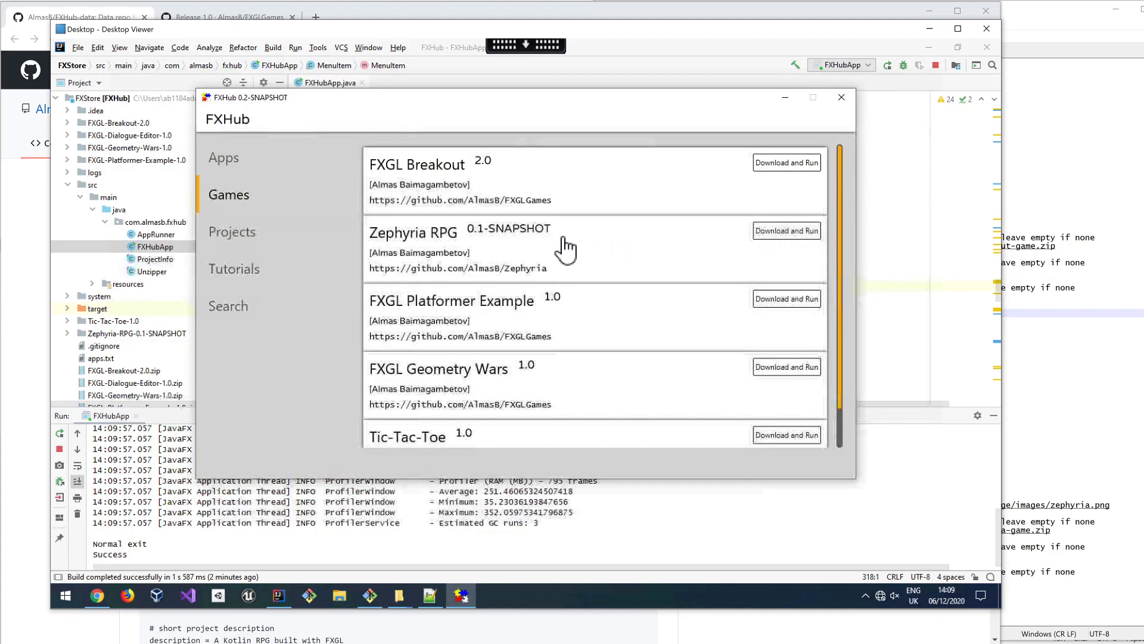
Download Zephyria RPG, walk the player down the dirt path and toward the grass, then close it
{"action": "left_click", "coordinate": [791, 235]}
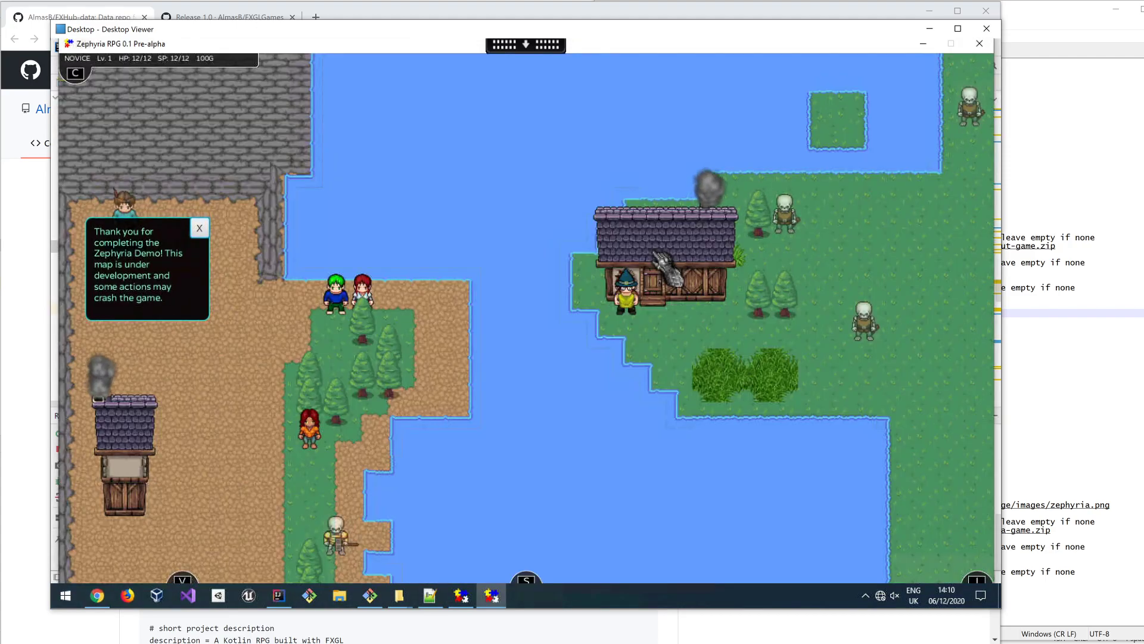
{"action": "left_click", "coordinate": [230, 362]}
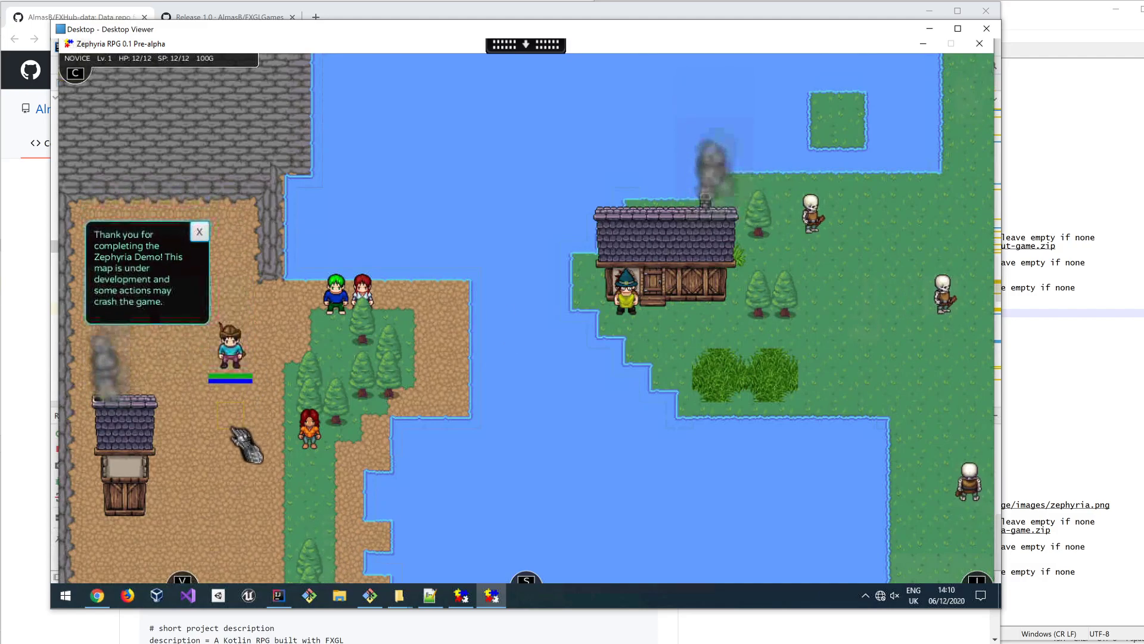
{"action": "left_click", "coordinate": [231, 416]}
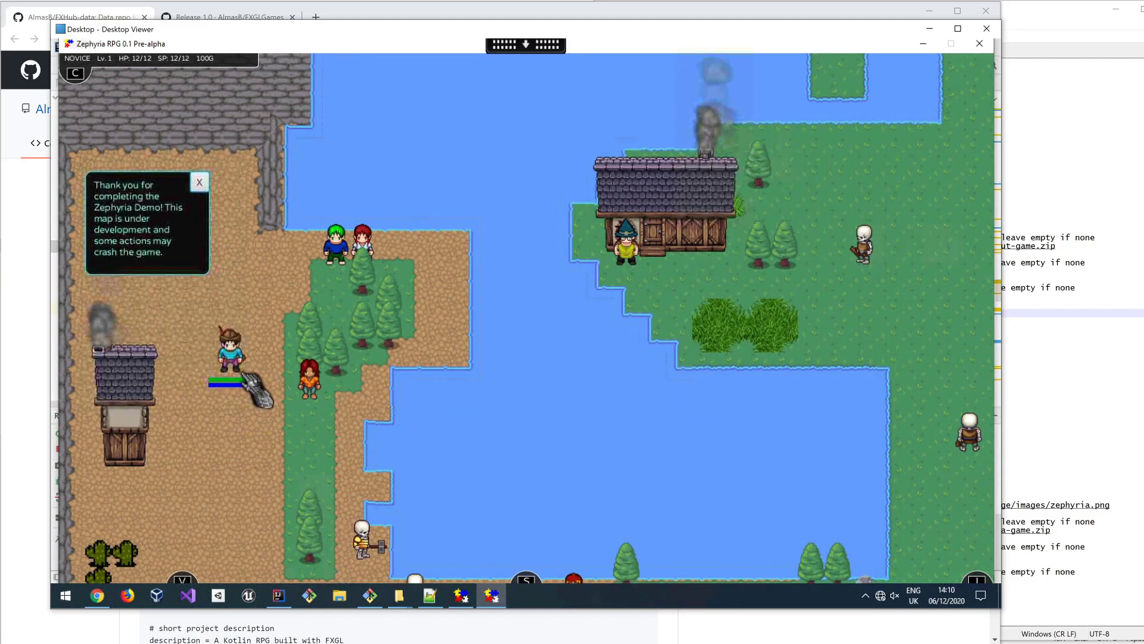
{"action": "left_click", "coordinate": [943, 178]}
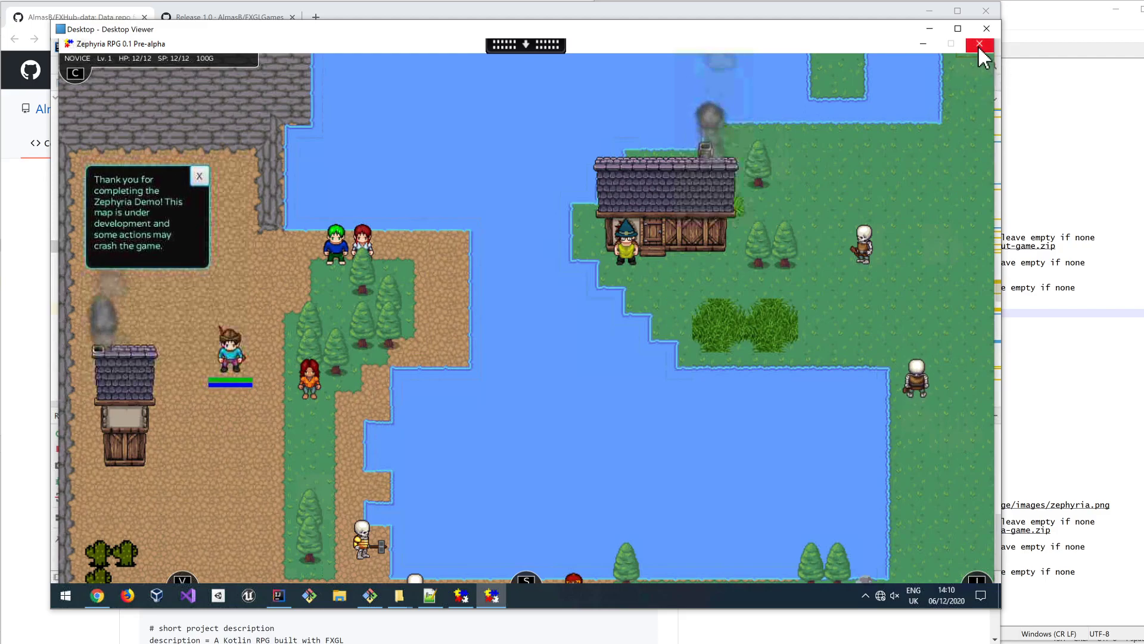
{"action": "left_click", "coordinate": [979, 43]}
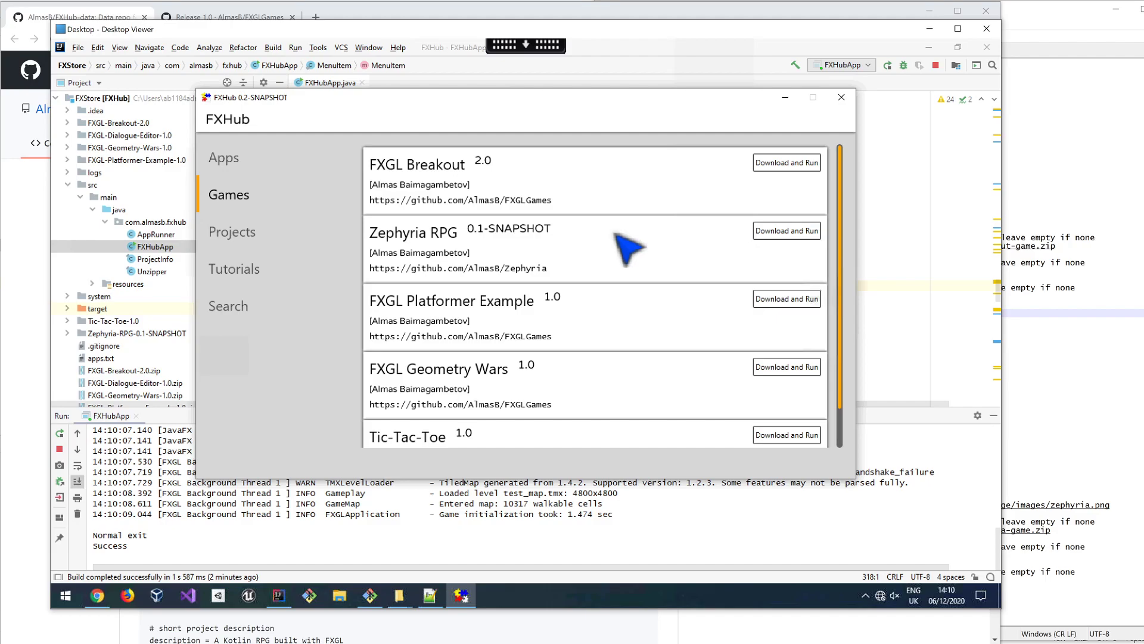
Close FXHub and open games.txt in the FXHub-data GitHub repo, zoomed to 150%
{"action": "left_click", "coordinate": [842, 97]}
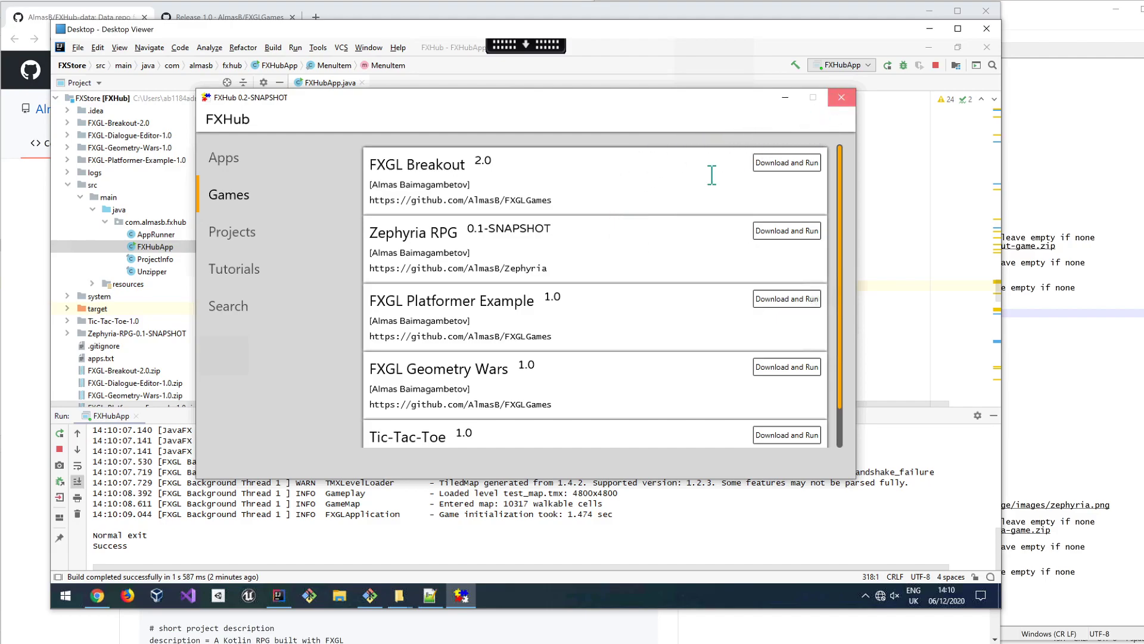
{"action": "key", "text": "alt+Tab"}
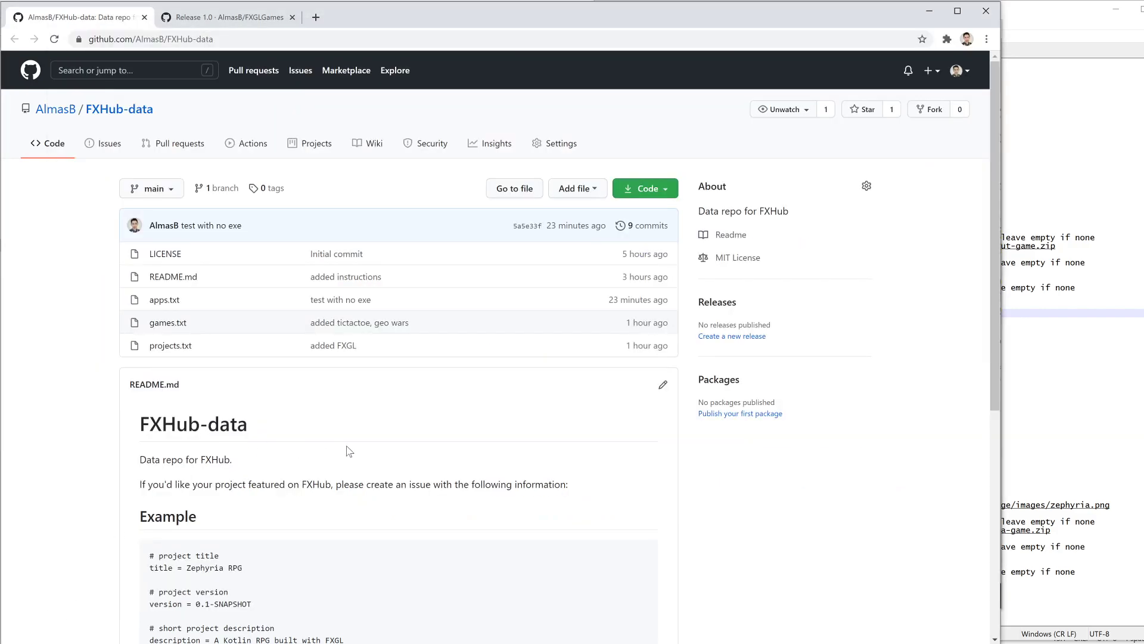
{"action": "scroll", "coordinate": [349, 451], "scroll_direction": "down", "scroll_amount": 2}
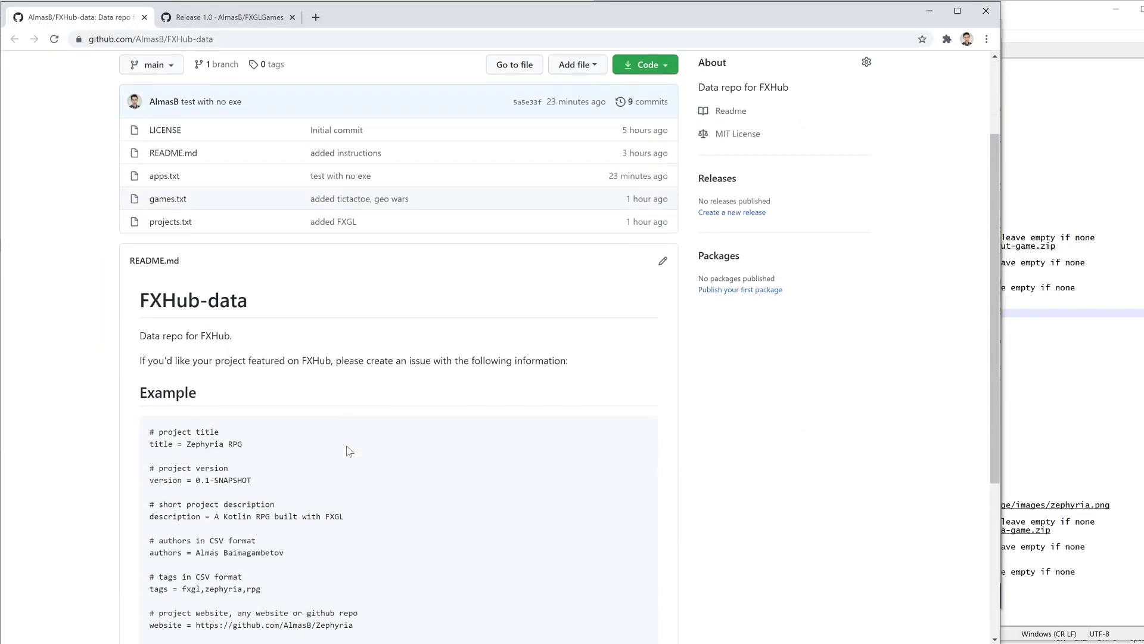
{"action": "scroll", "coordinate": [348, 451], "scroll_direction": "up", "scroll_amount": 2}
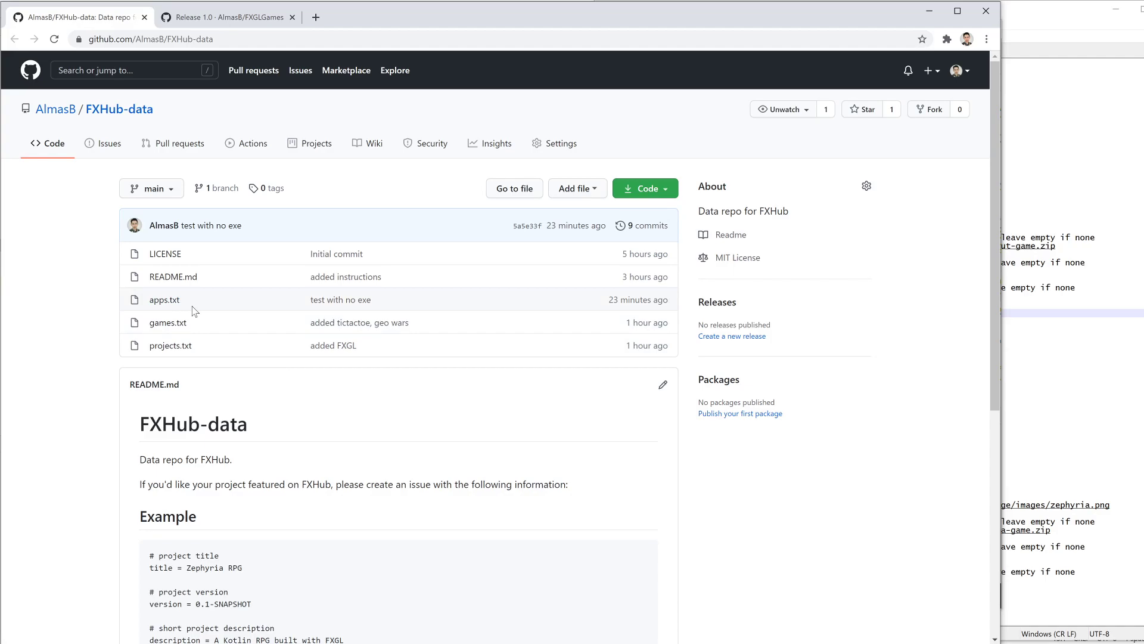
{"action": "left_click", "coordinate": [165, 325]}
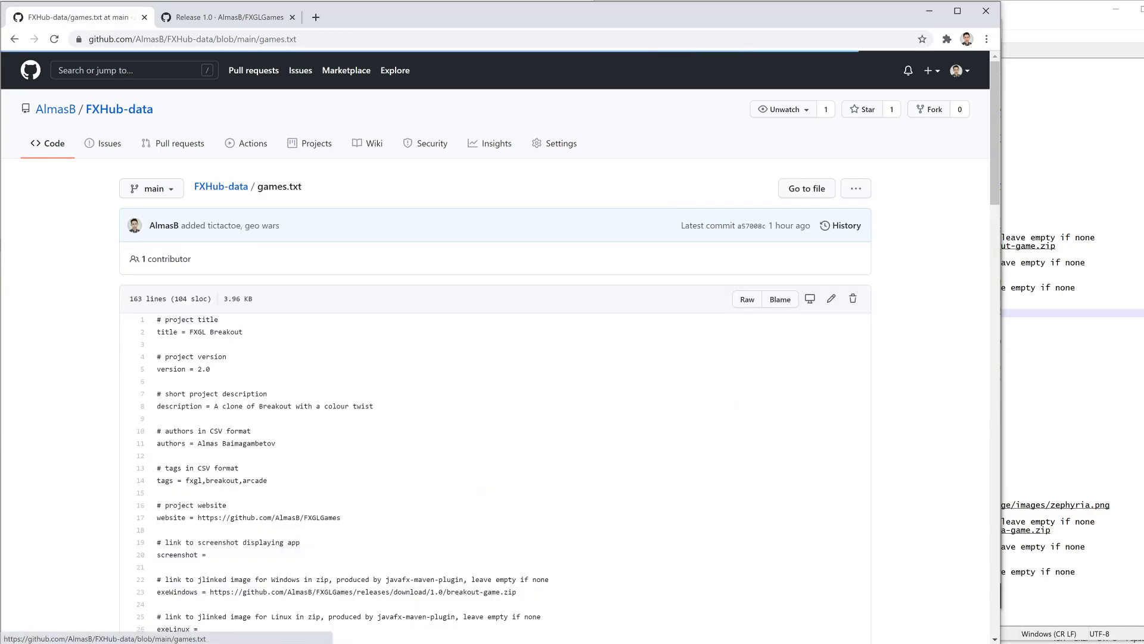
{"action": "scroll", "coordinate": [312, 366], "scroll_direction": "down", "scroll_amount": 3}
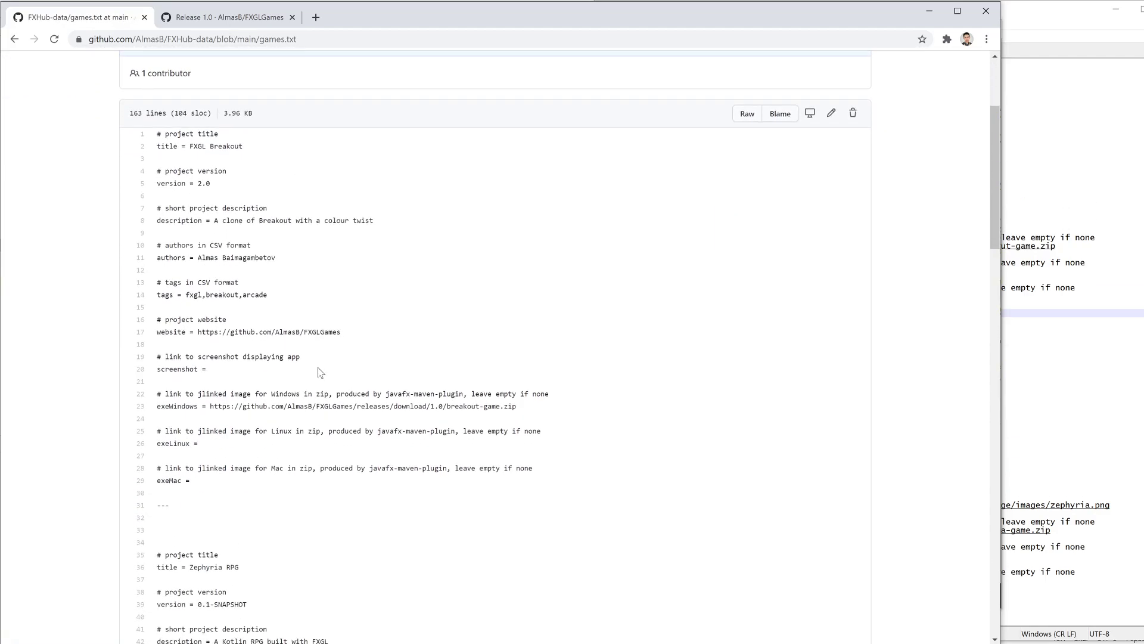
{"action": "key", "text": "ctrl+plus"}
{"action": "key", "text": "ctrl+plus"}
{"action": "key", "text": "ctrl+plus"}
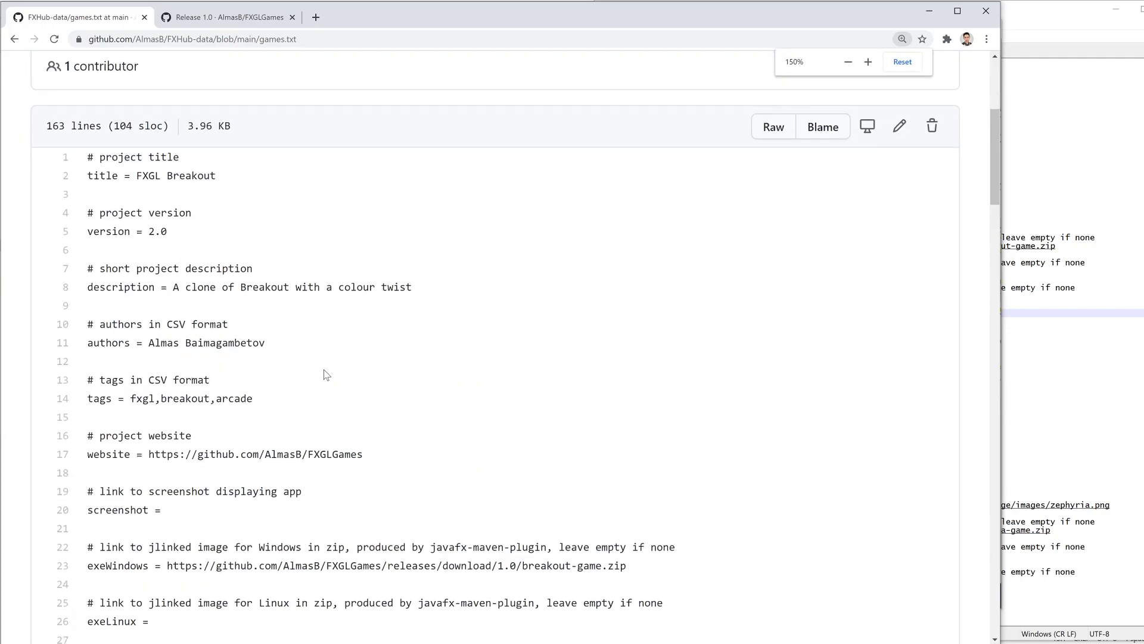
{"action": "scroll", "coordinate": [326, 374], "scroll_direction": "down", "scroll_amount": 1}
Highlight the Breakout entry's title, version, description and exeWindows fields
{"action": "left_click_drag", "start_coordinate": [87, 114], "coordinate": [272, 530]}
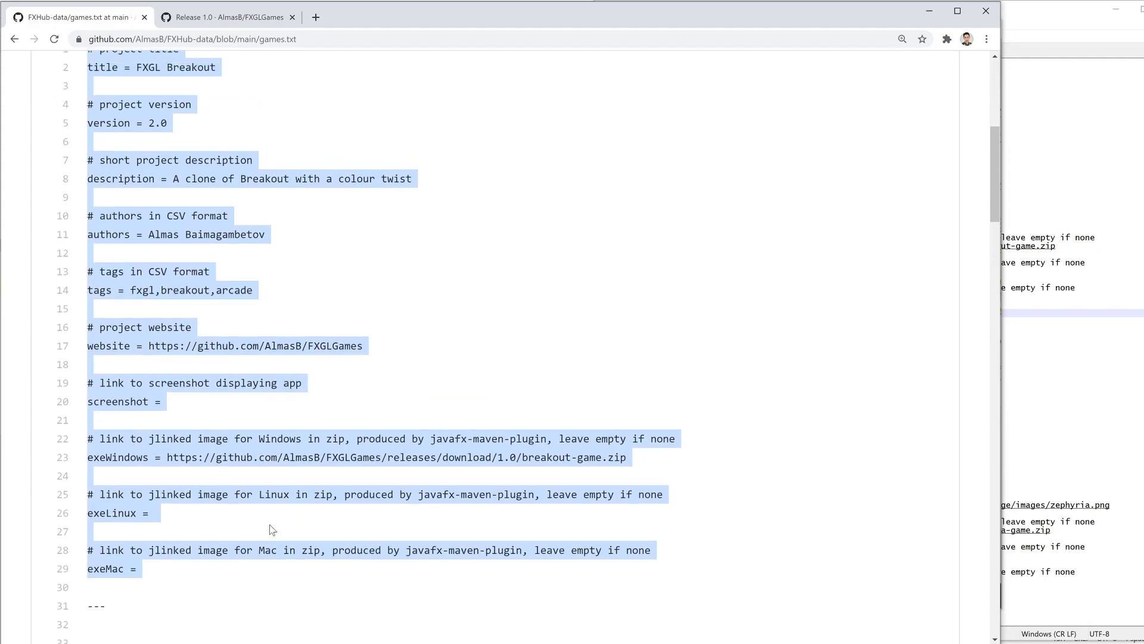
{"action": "scroll", "coordinate": [273, 530], "scroll_direction": "up", "scroll_amount": 1}
{"action": "left_click", "coordinate": [115, 142]}
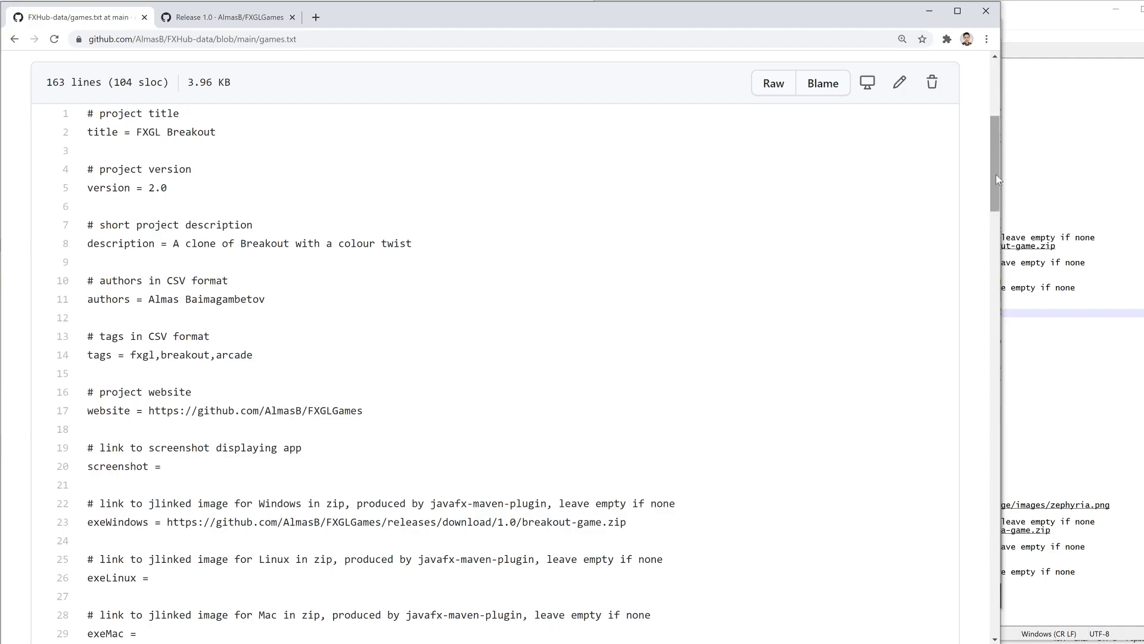
{"action": "left_click_drag", "start_coordinate": [997, 179], "coordinate": [1000, 185]}
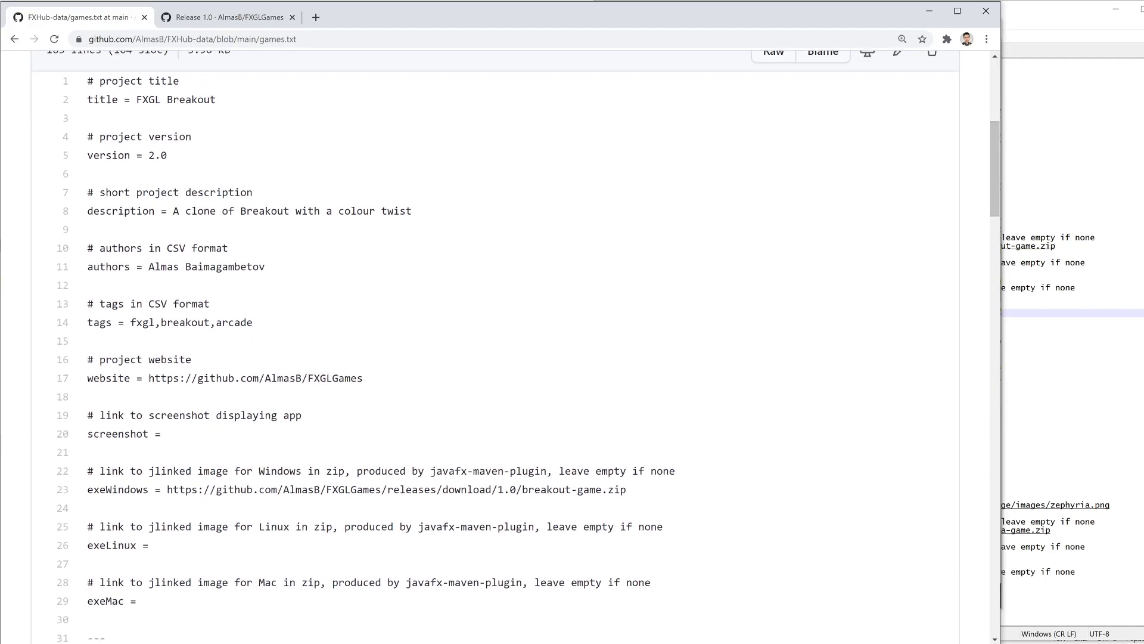
{"action": "double_click", "coordinate": [104, 100]}
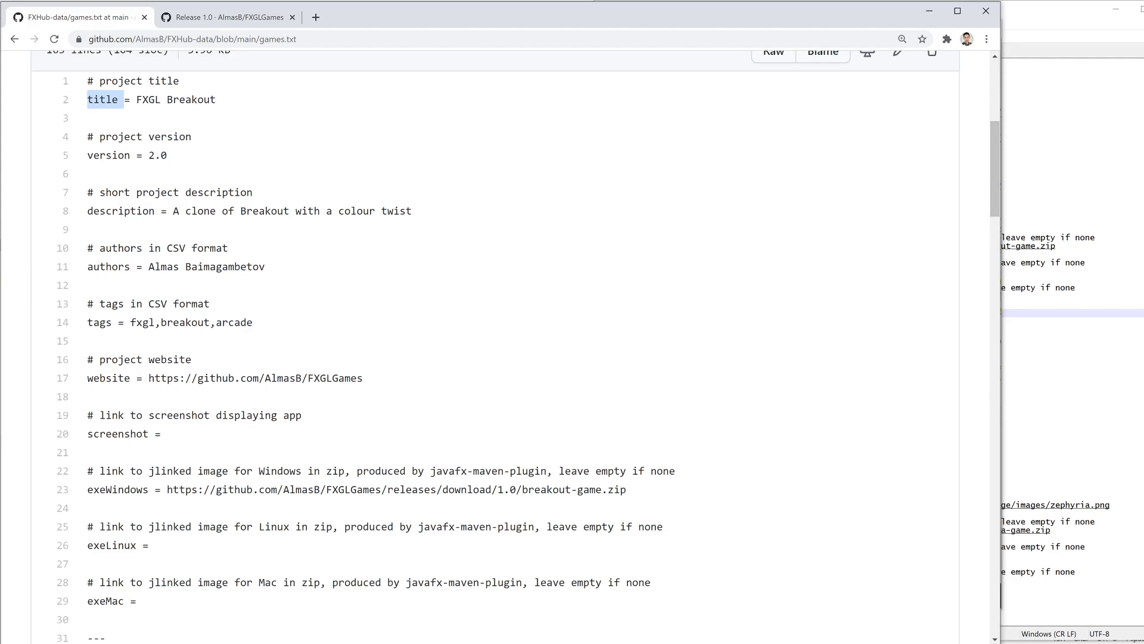
{"action": "double_click", "coordinate": [108, 155]}
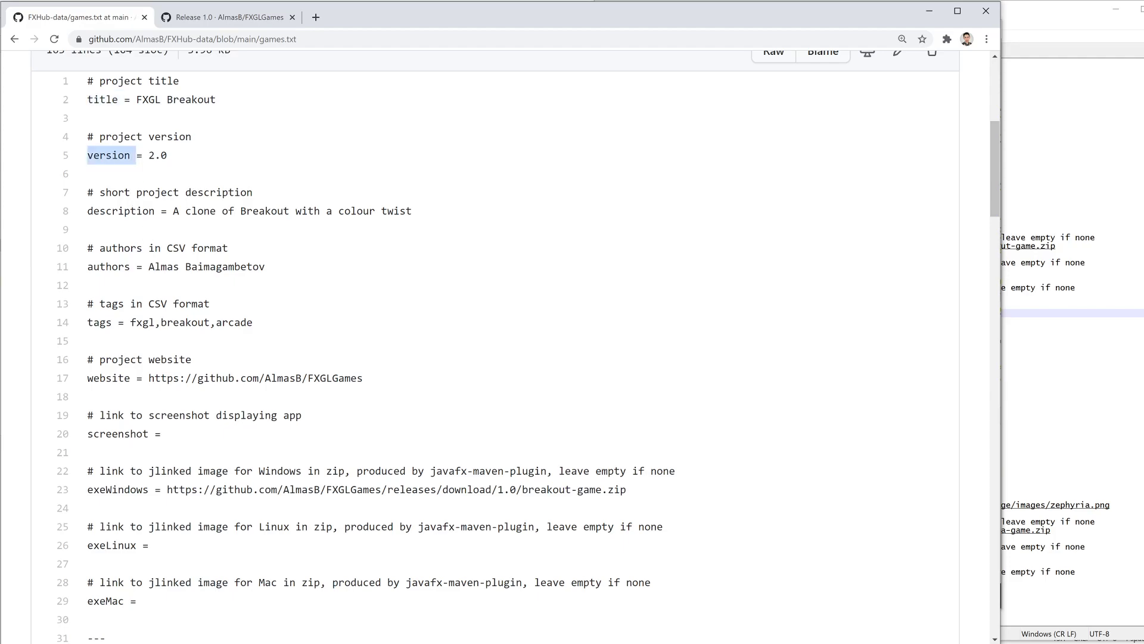
{"action": "double_click", "coordinate": [130, 211]}
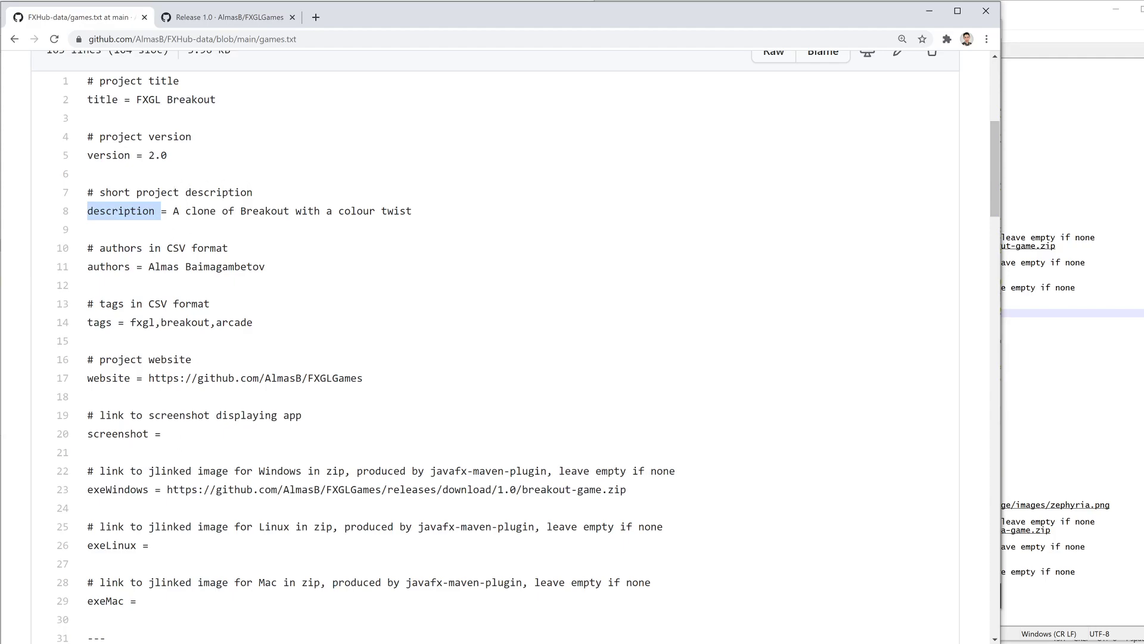
{"action": "left_click_drag", "start_coordinate": [87, 489], "coordinate": [148, 489]}
{"action": "left_click", "coordinate": [384, 447]}
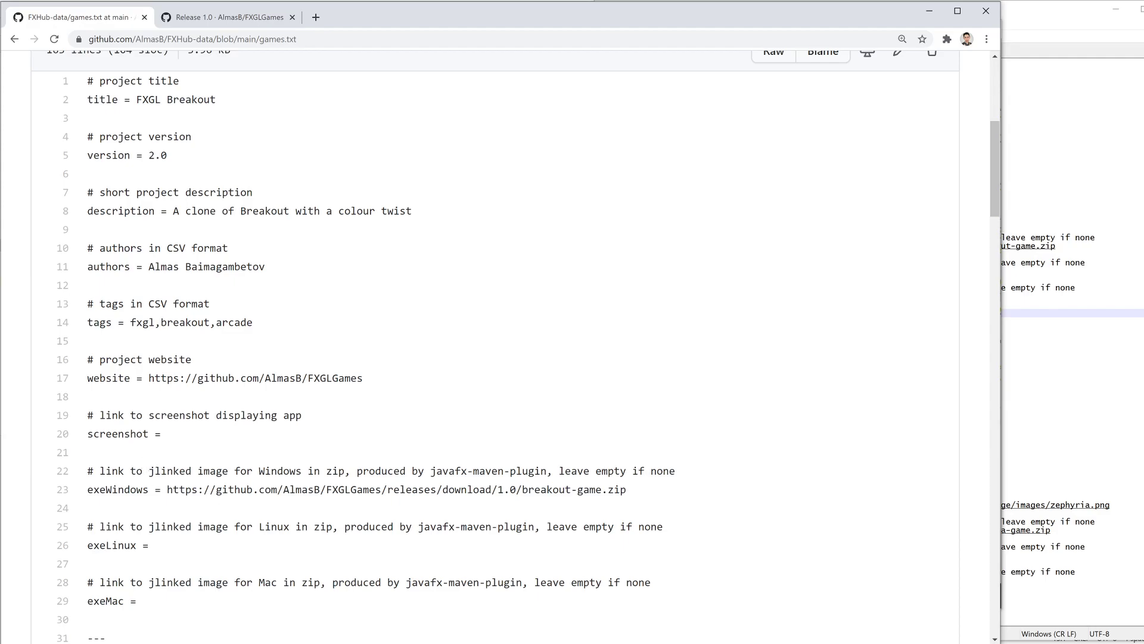
Highlight 'jlinked image' and 'javafx-maven-plugin' on line 22 of games.txt
{"action": "left_click_drag", "start_coordinate": [148, 471], "coordinate": [228, 470]}
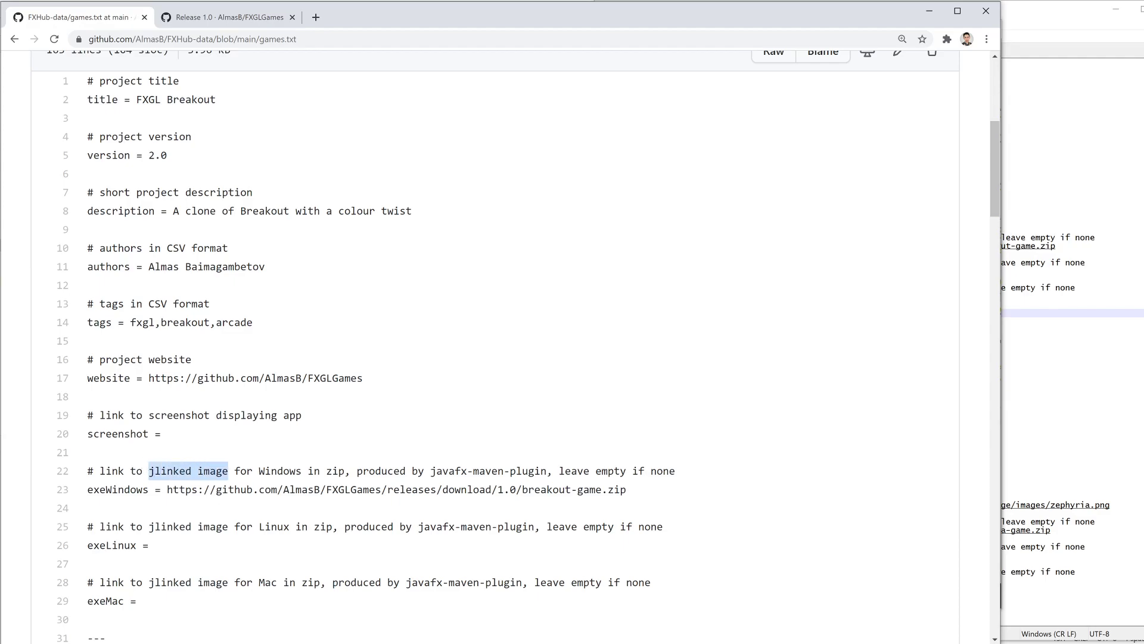
{"action": "left_click_drag", "start_coordinate": [430, 471], "coordinate": [547, 471]}
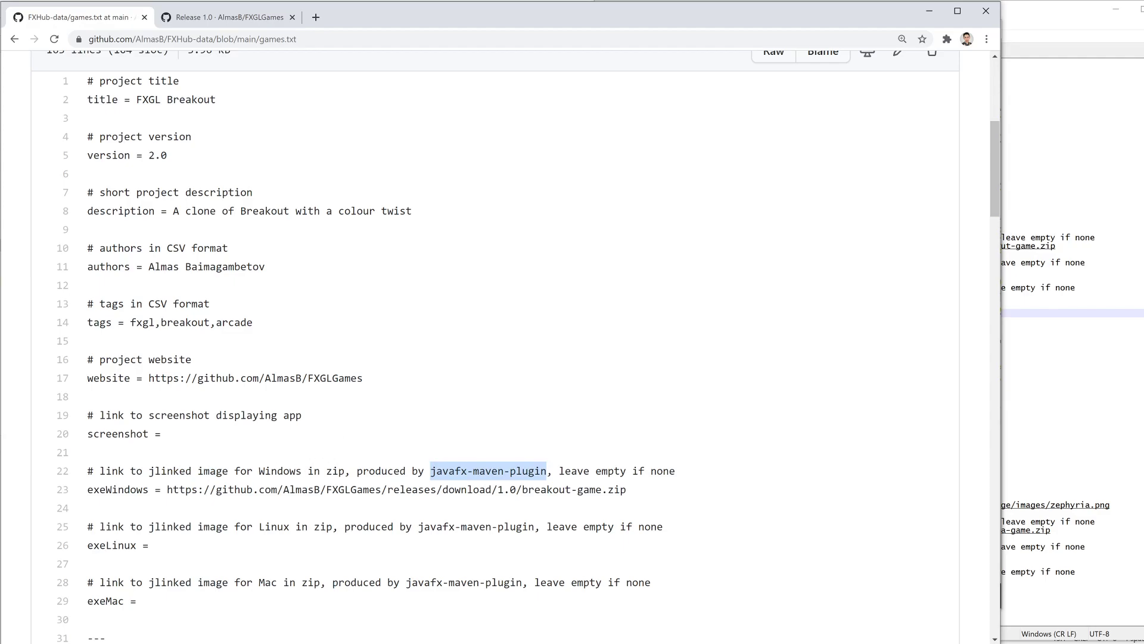
{"action": "left_click", "coordinate": [352, 460]}
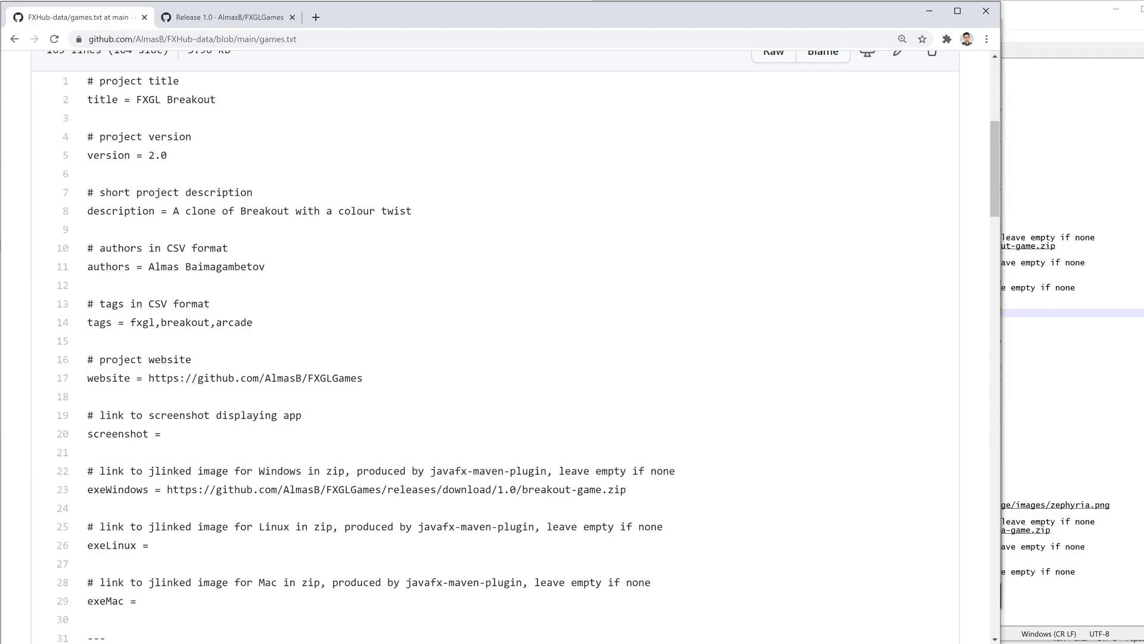
{"action": "left_click_drag", "start_coordinate": [149, 471], "coordinate": [229, 470]}
{"action": "left_click", "coordinate": [238, 460]}
{"action": "key", "text": "alt+Tab"}
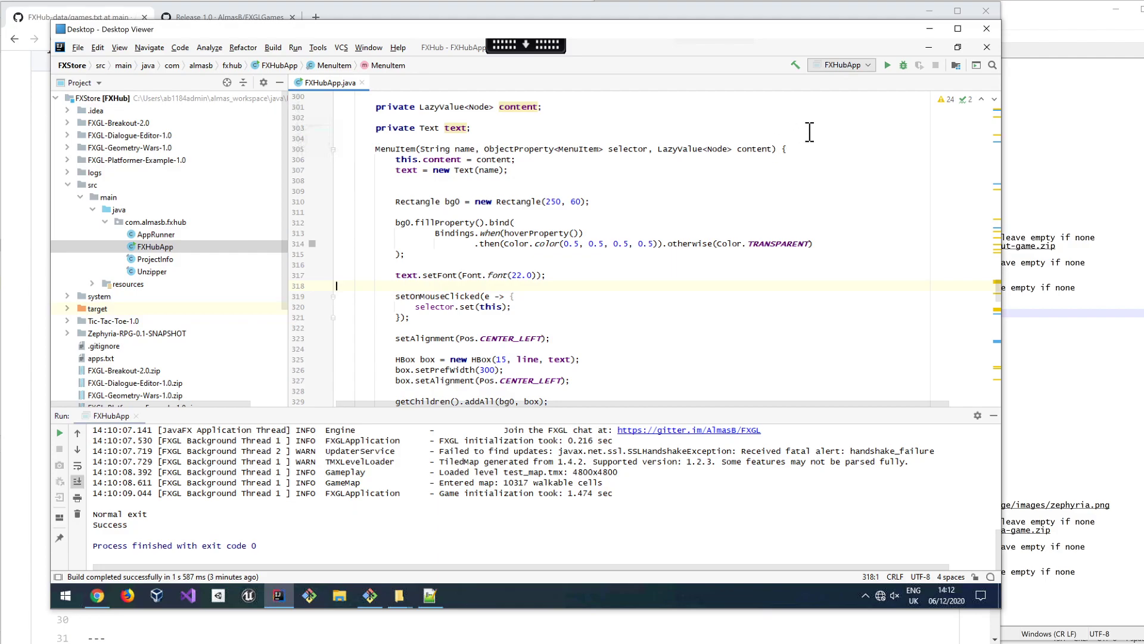
{"action": "mouse_move", "coordinate": [996, 264]}
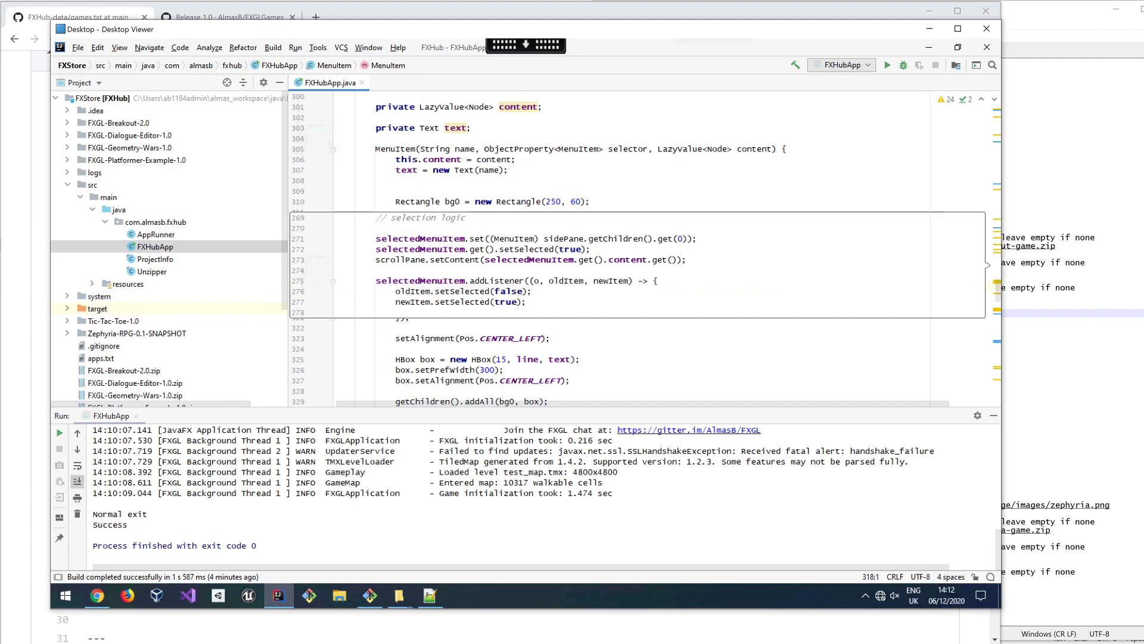
{"action": "left_click", "coordinate": [1043, 321]}
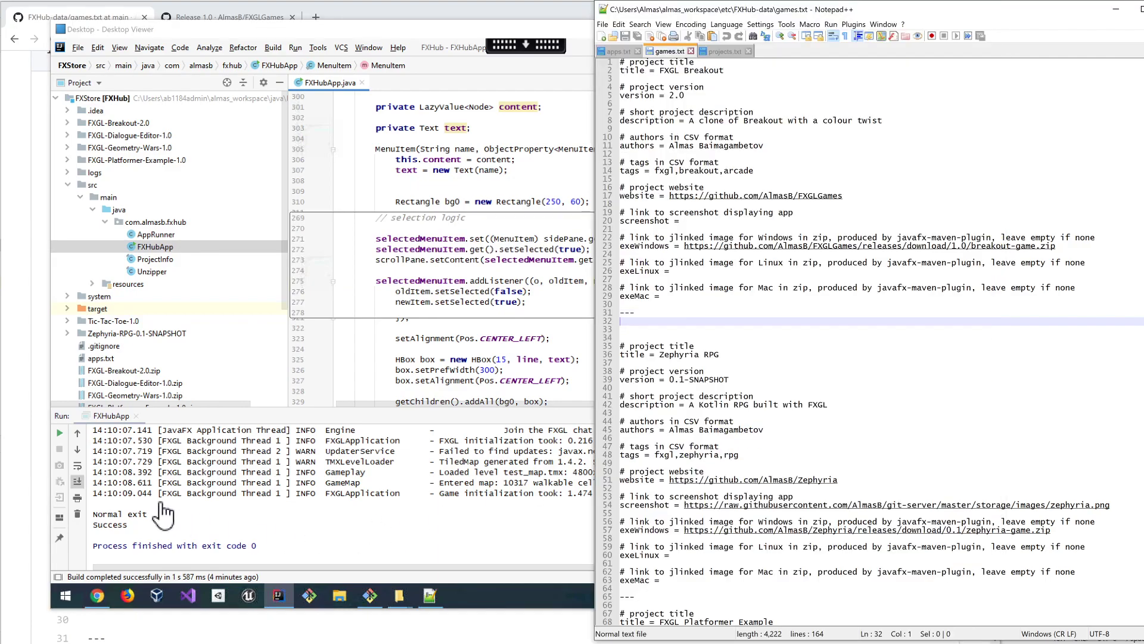
{"action": "left_click", "coordinate": [15, 436]}
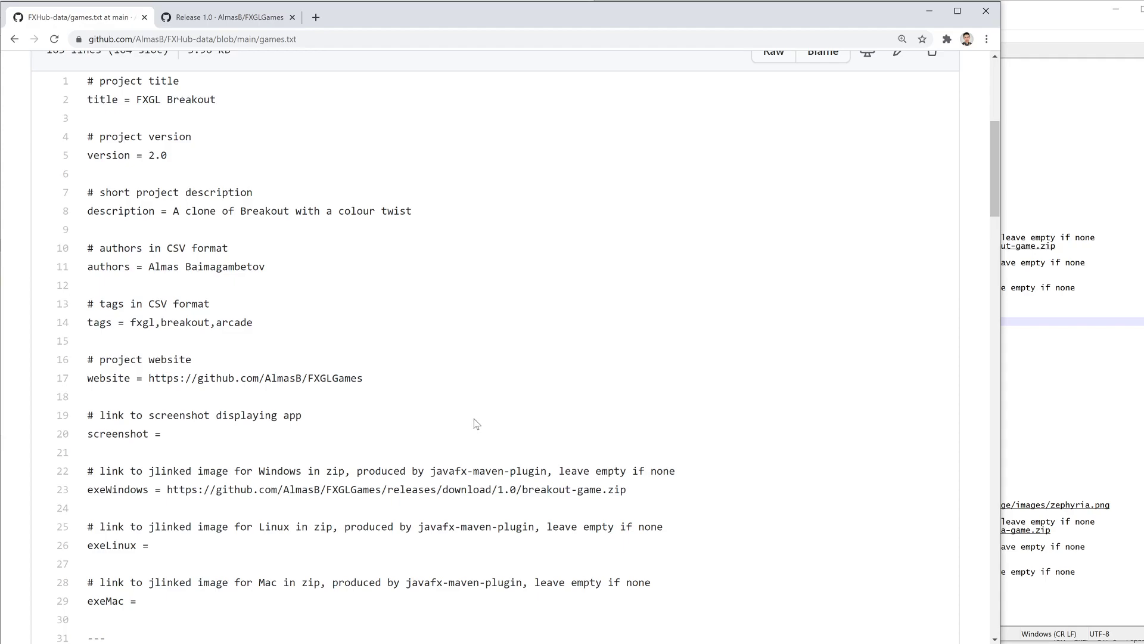
Return to the repo front page at 100% zoom, review the README example, then rerun FXHubApp
{"action": "scroll", "coordinate": [432, 425], "scroll_direction": "up", "scroll_amount": 3}
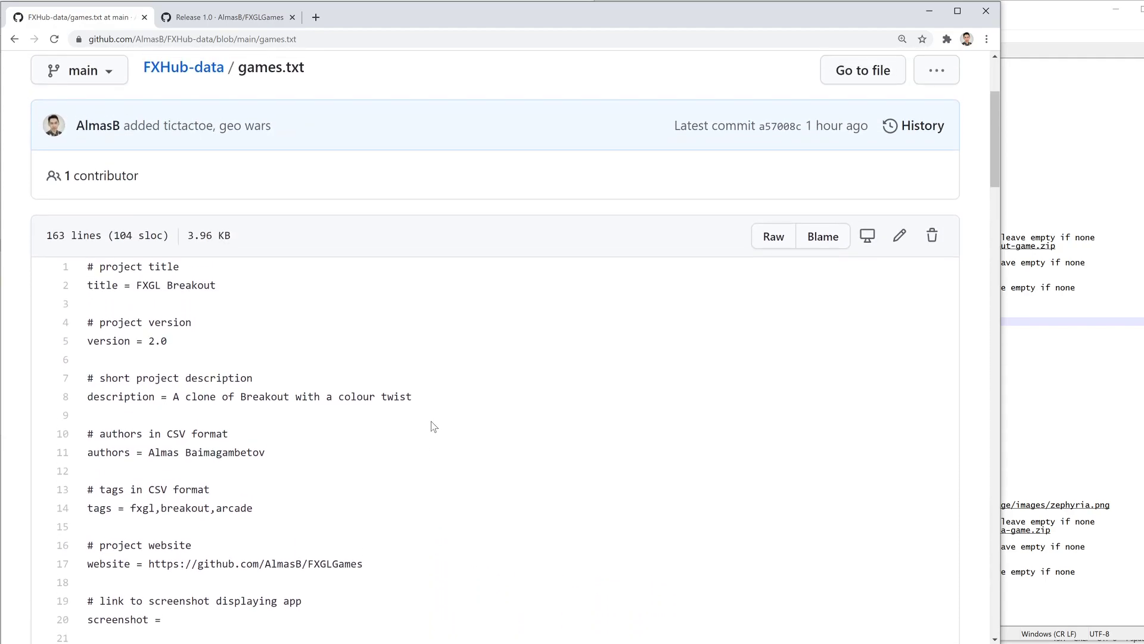
{"action": "key", "text": "alt+Left"}
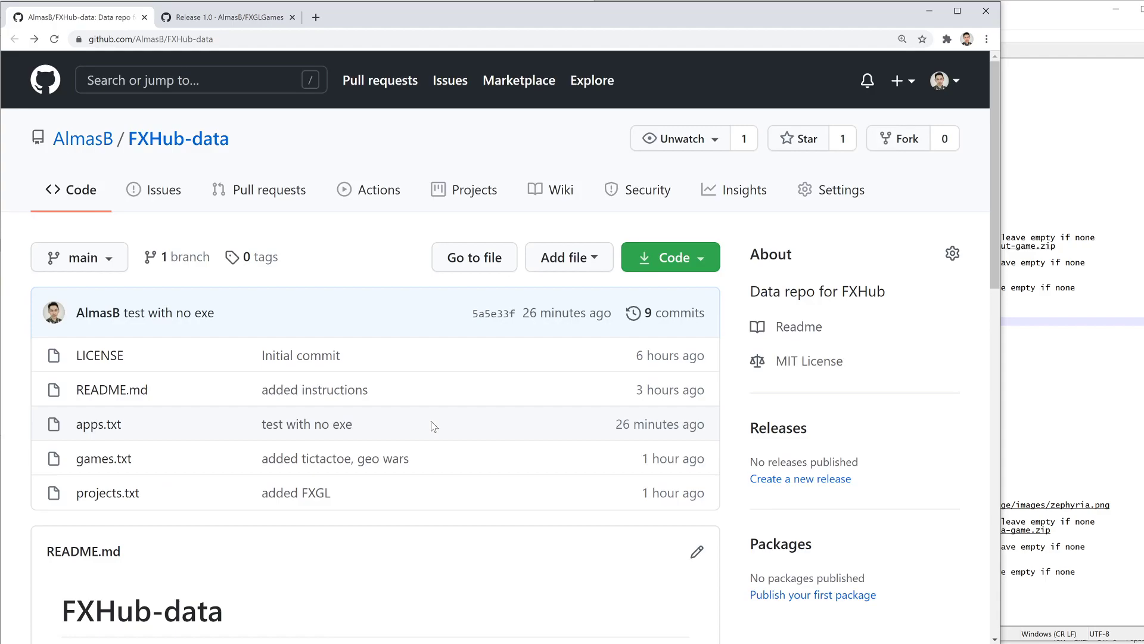
{"action": "key", "text": "ctrl+minus"}
{"action": "key", "text": "ctrl+minus"}
{"action": "key", "text": "ctrl+minus"}
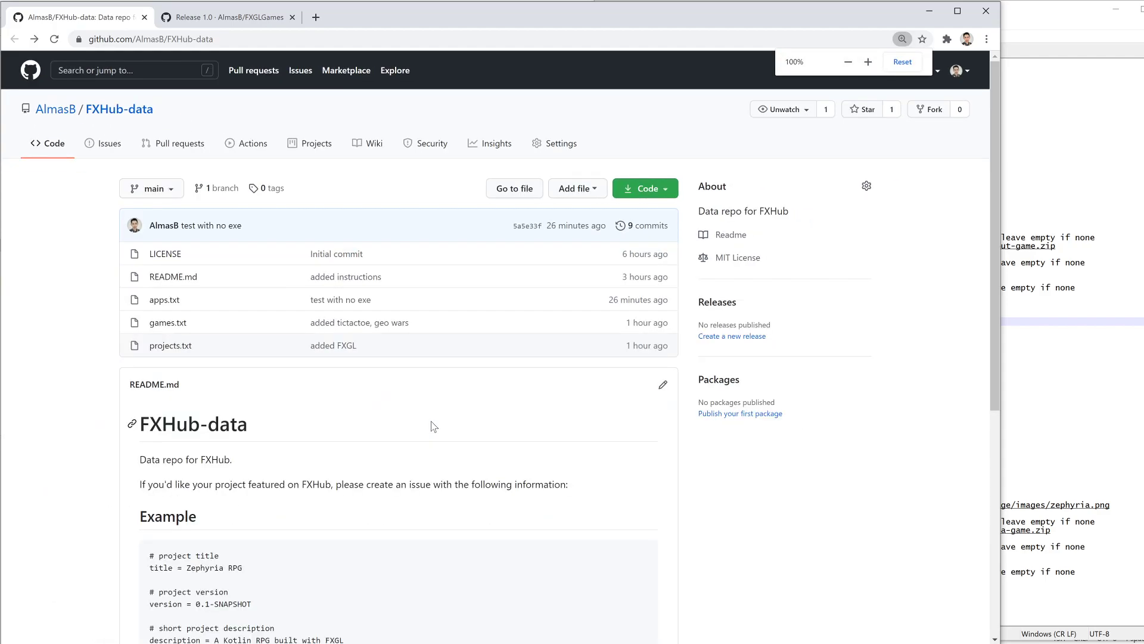
{"action": "scroll", "coordinate": [433, 425], "scroll_direction": "down", "scroll_amount": 4}
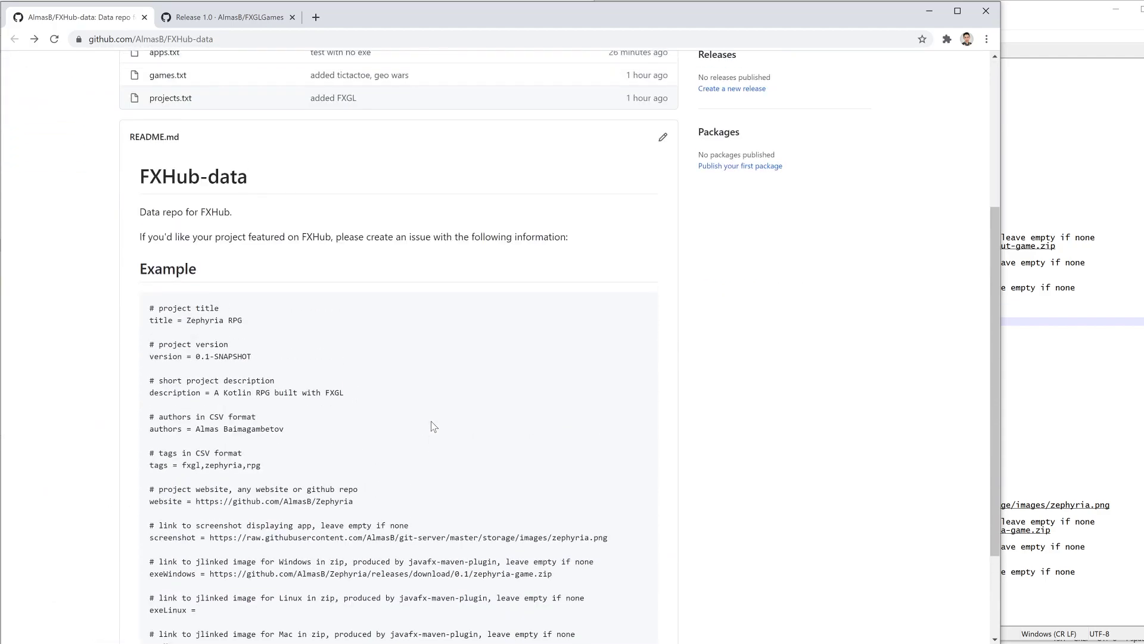
{"action": "scroll", "coordinate": [431, 425], "scroll_direction": "up", "scroll_amount": 2}
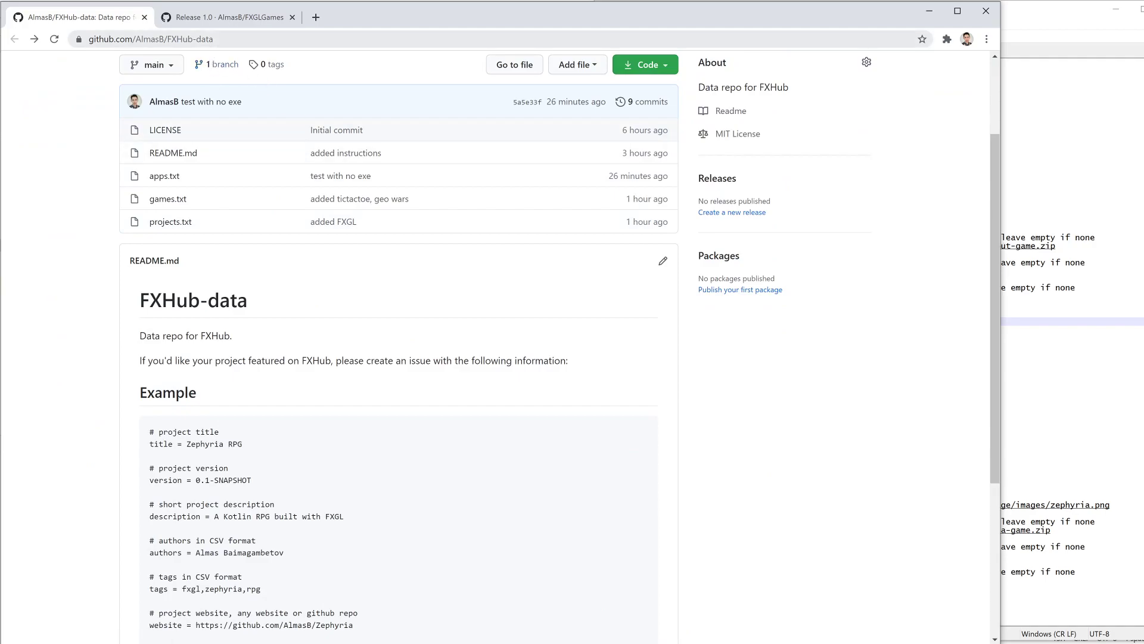
{"action": "scroll", "coordinate": [380, 338], "scroll_direction": "down", "scroll_amount": 3}
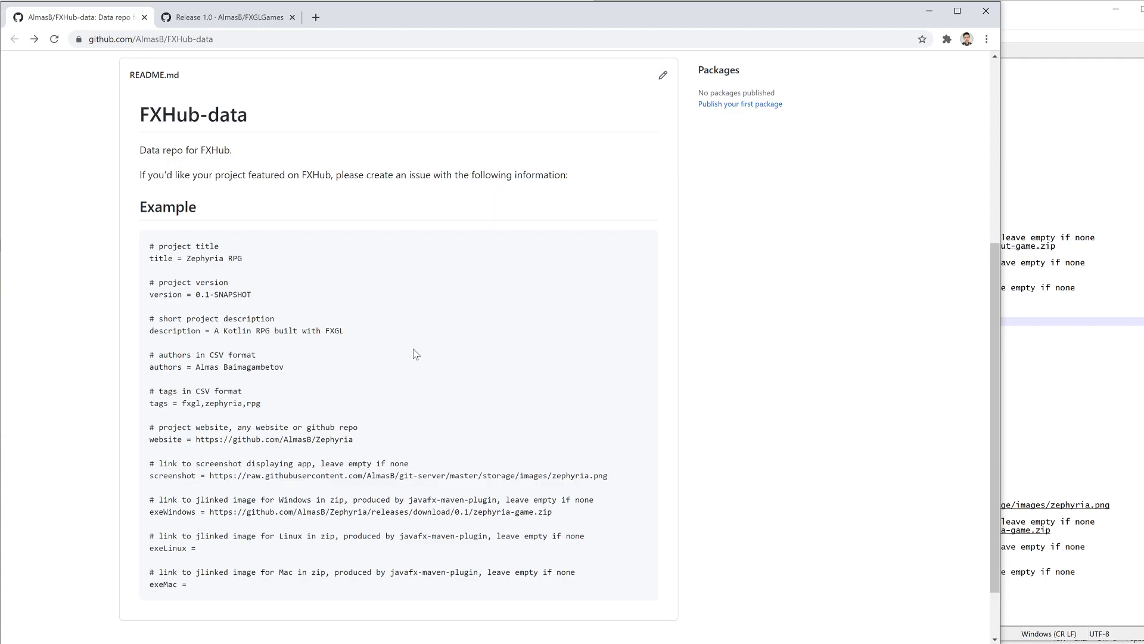
{"action": "scroll", "coordinate": [416, 354], "scroll_direction": "up", "scroll_amount": 4}
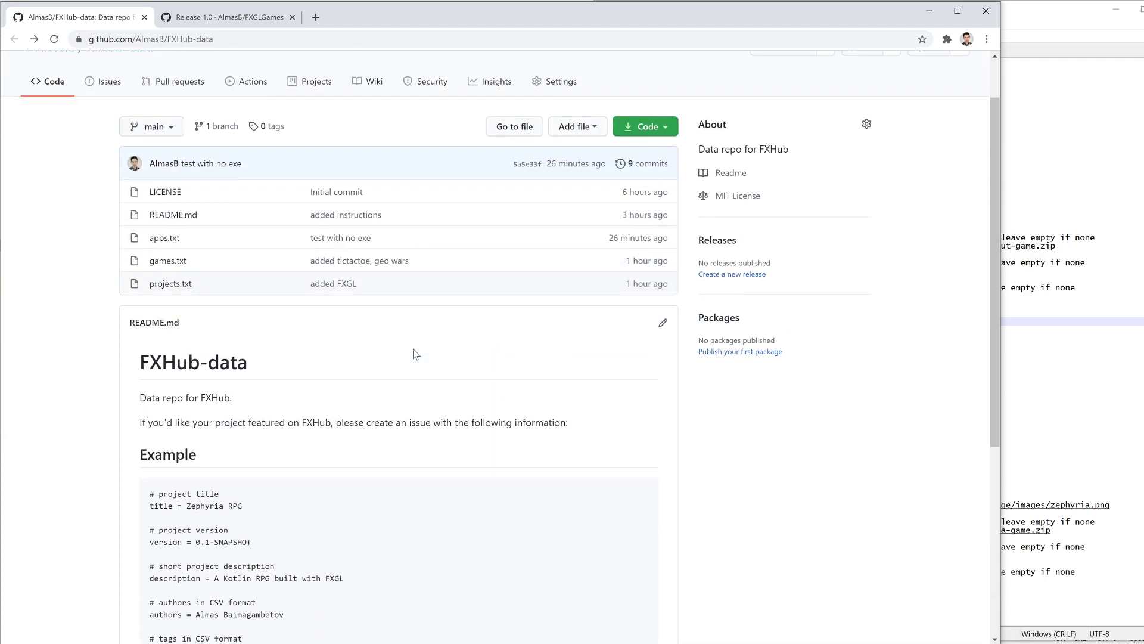
{"action": "scroll", "coordinate": [415, 354], "scroll_direction": "down", "scroll_amount": 3}
{"action": "key", "text": "alt+Tab"}
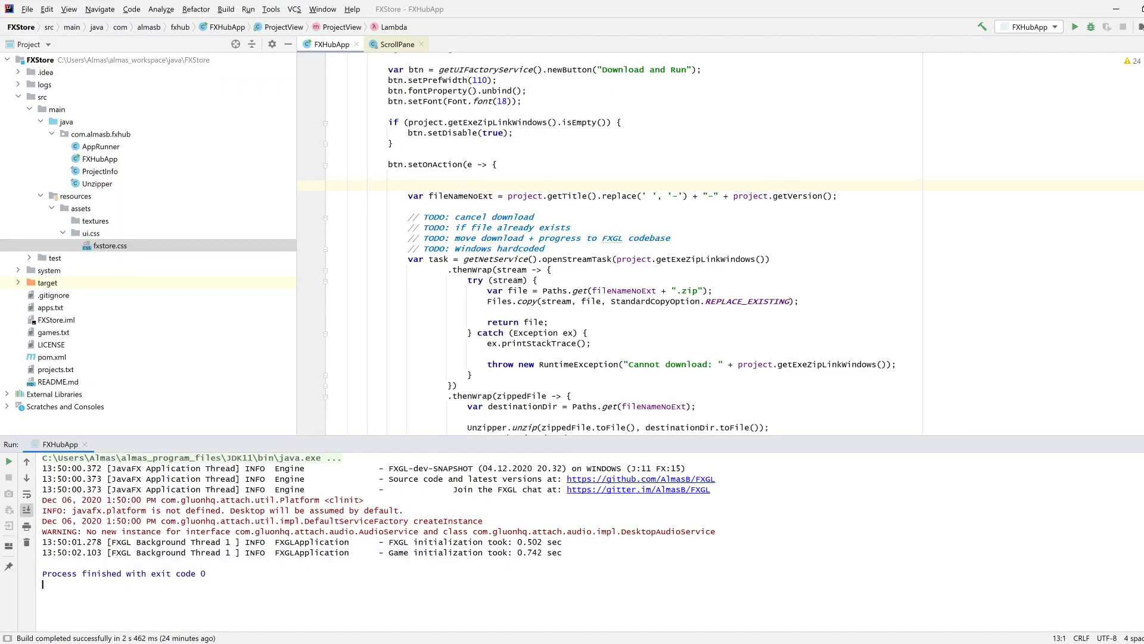
{"action": "key", "text": "shift+F10"}
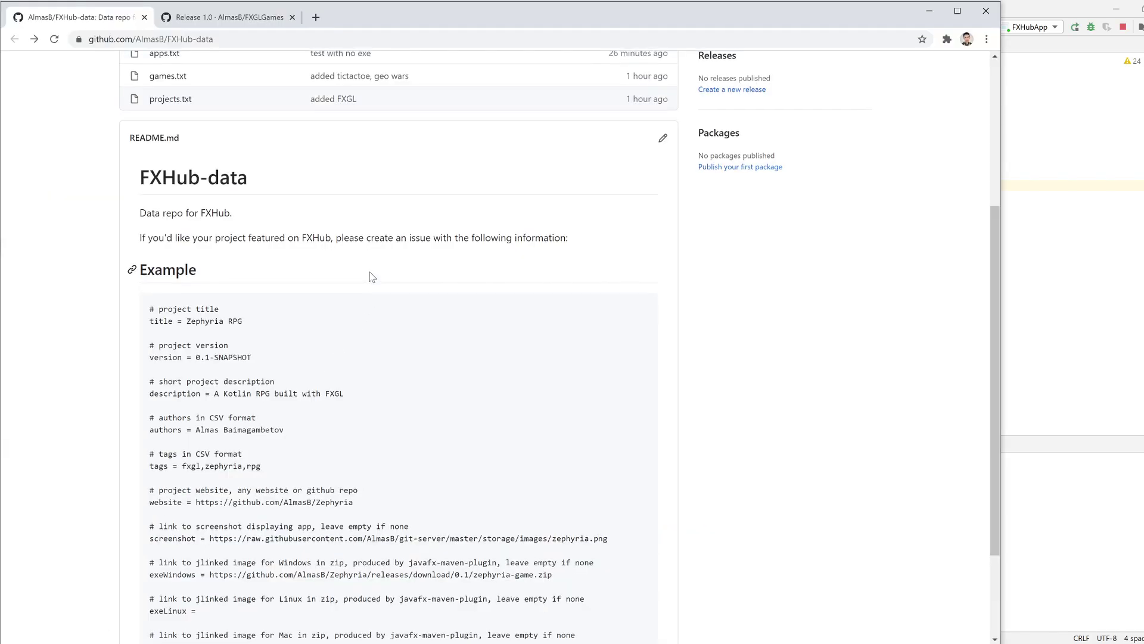
{"action": "scroll", "coordinate": [244, 222], "scroll_direction": "up", "scroll_amount": 3}
{"action": "scroll", "coordinate": [245, 222], "scroll_direction": "down", "scroll_amount": 3}
{"action": "scroll", "coordinate": [244, 221], "scroll_direction": "down", "scroll_amount": 3}
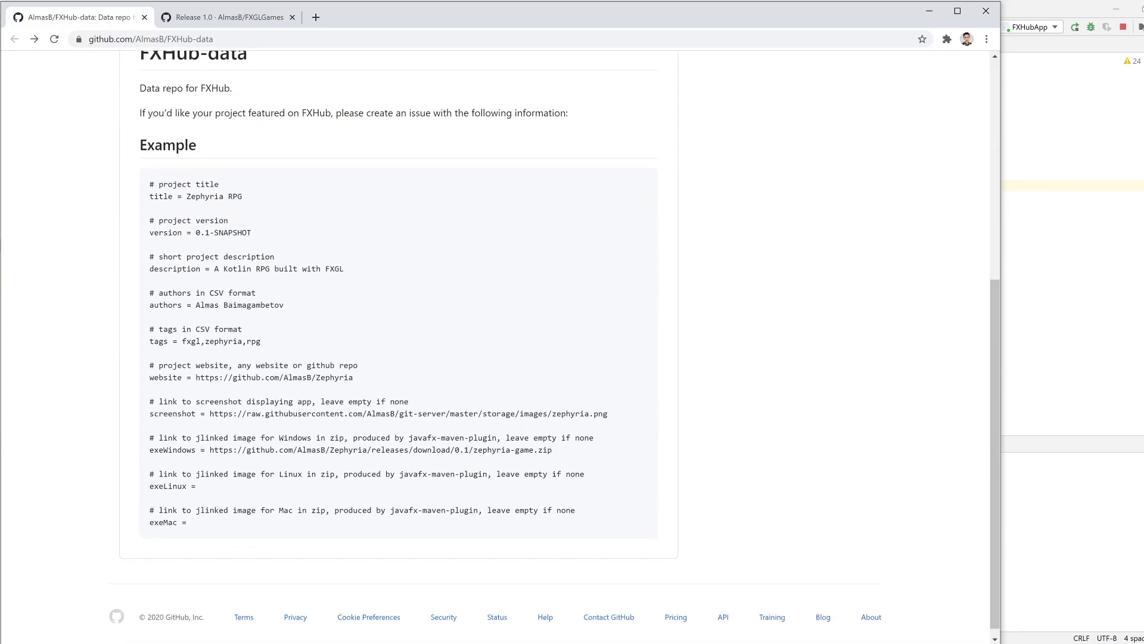
{"action": "left_click_drag", "start_coordinate": [151, 185], "coordinate": [298, 528]}
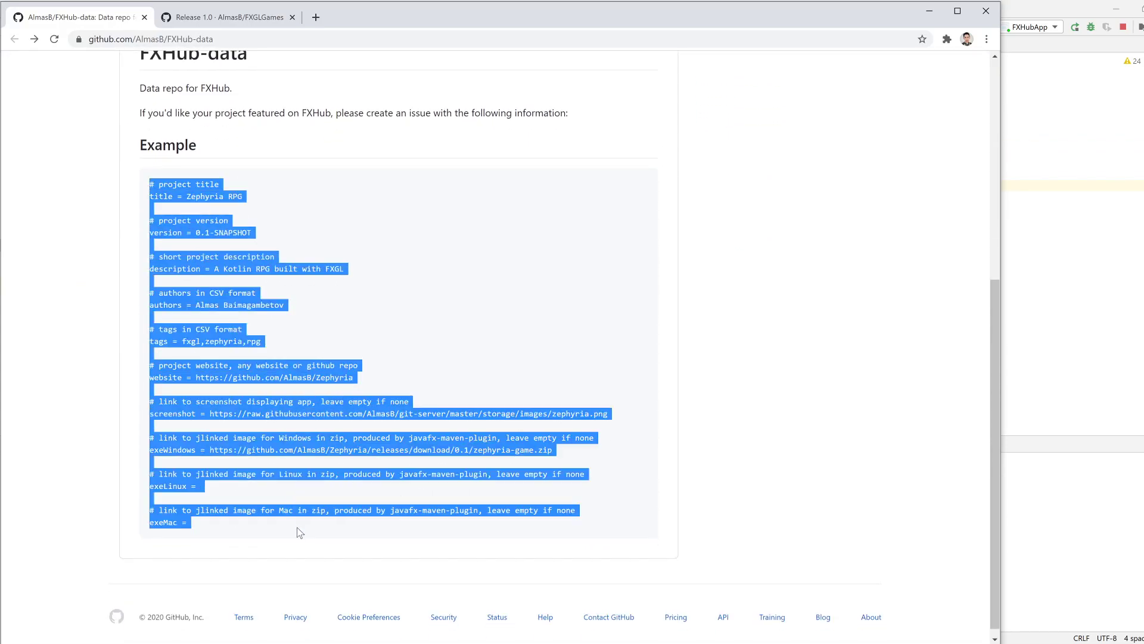
{"action": "scroll", "coordinate": [297, 526], "scroll_direction": "up", "scroll_amount": 1}
{"action": "left_click", "coordinate": [263, 547]}
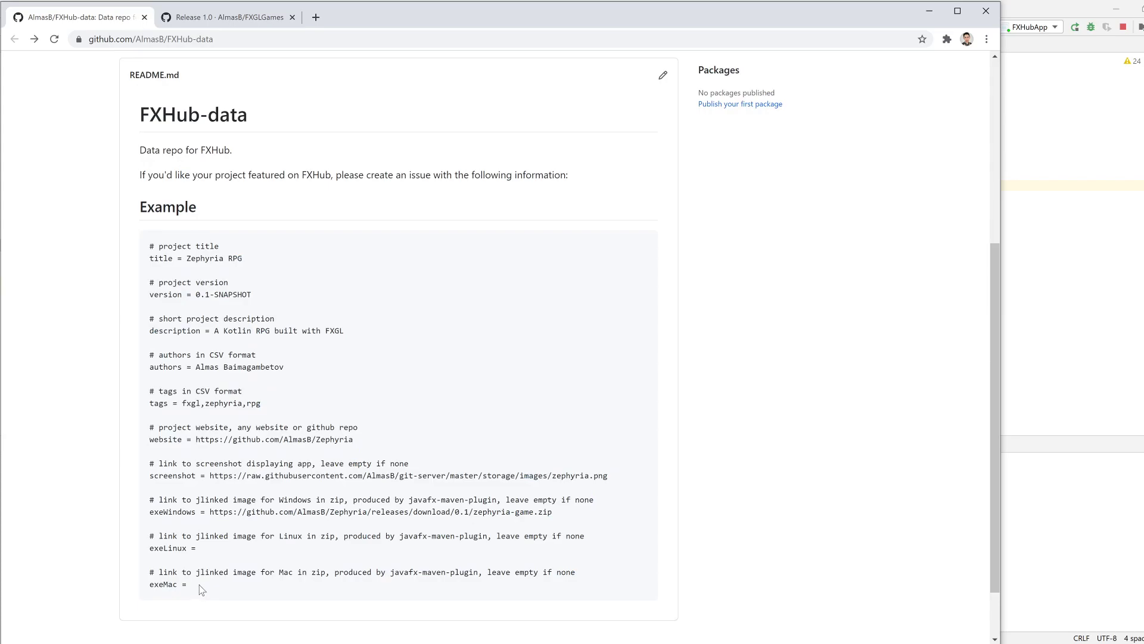
{"action": "left_click_drag", "start_coordinate": [199, 587], "coordinate": [150, 501]}
{"action": "left_click", "coordinate": [391, 396]}
{"action": "double_click", "coordinate": [161, 258]}
{"action": "double_click", "coordinate": [174, 331]}
{"action": "double_click", "coordinate": [175, 355]}
{"action": "left_click_drag", "start_coordinate": [150, 444], "coordinate": [386, 434]}
{"action": "left_click", "coordinate": [386, 435]}
{"action": "scroll", "coordinate": [386, 435], "scroll_direction": "up", "scroll_amount": 2}
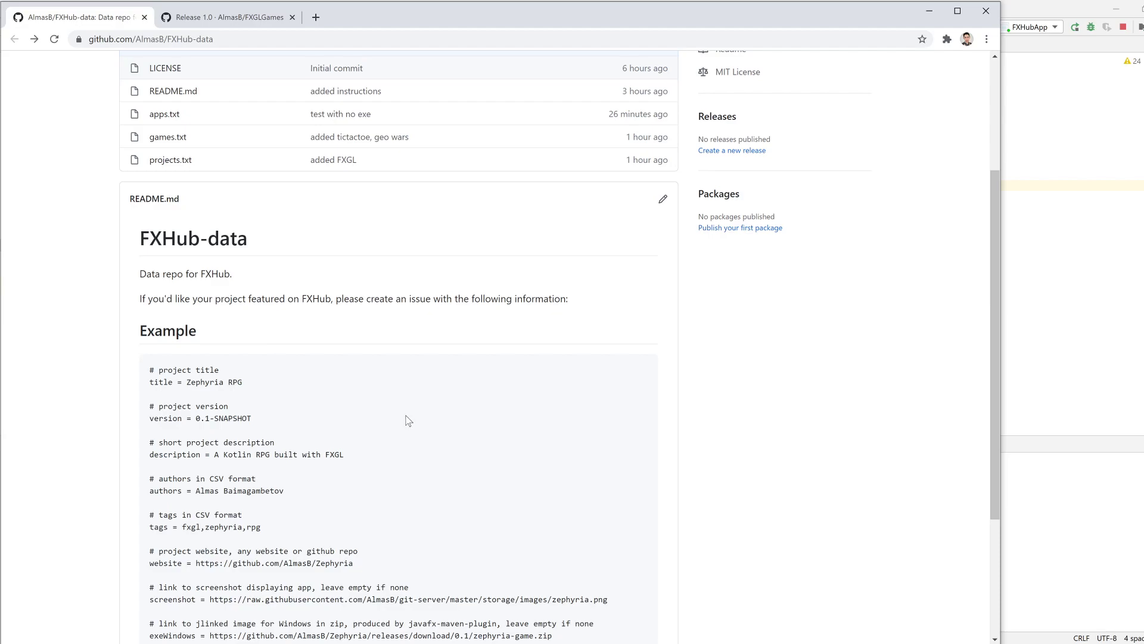
{"action": "scroll", "coordinate": [851, 482], "scroll_direction": "up", "scroll_amount": 3}
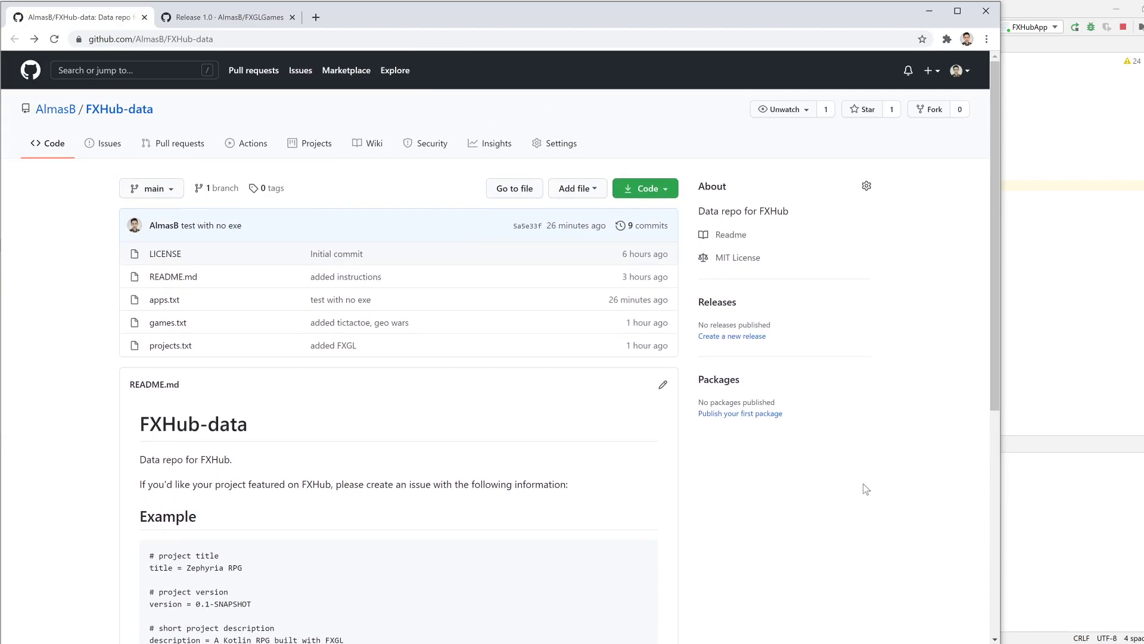